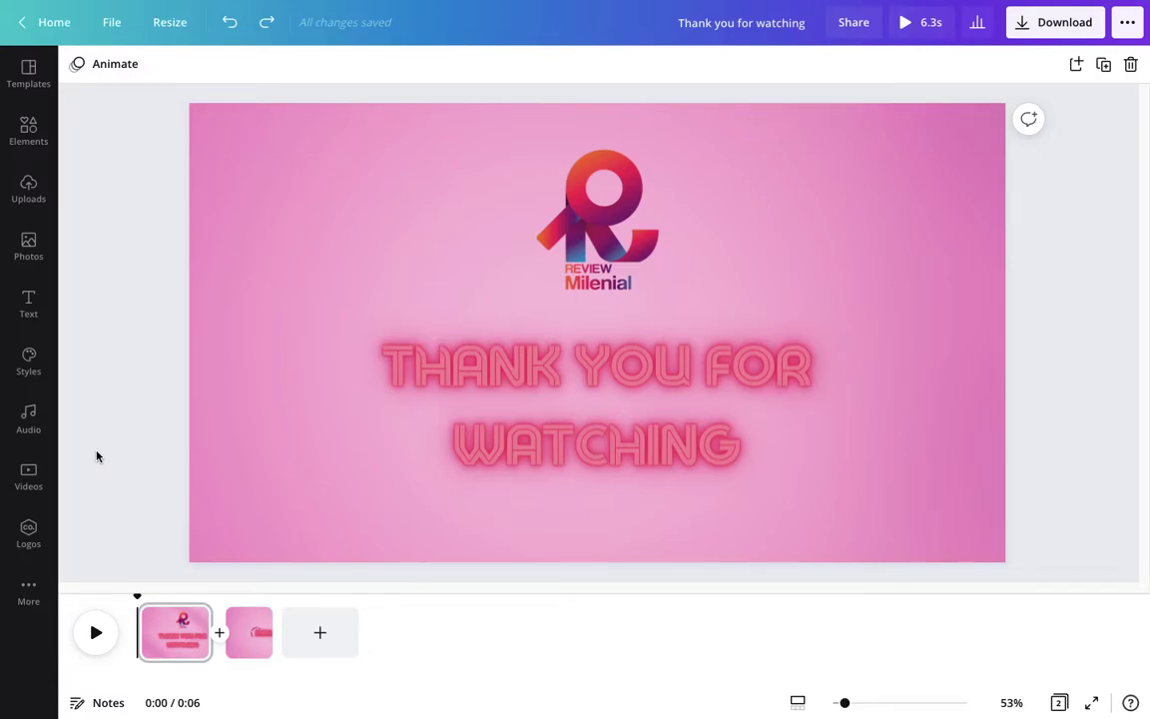
Play a preview of the finished two-page pink 'THANK YOU FOR WATCHING' end card video
left_click(96, 632)
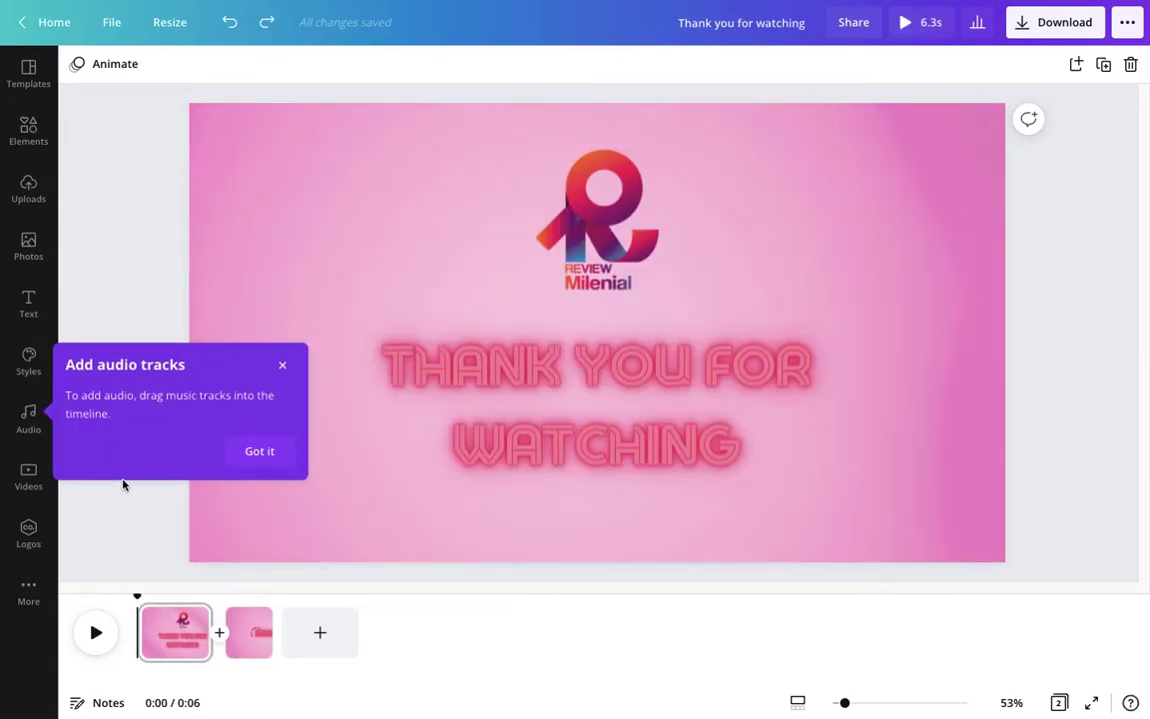
Dismiss the audio tip and start a new blank Video design from the suggestions
left_click(280, 367)
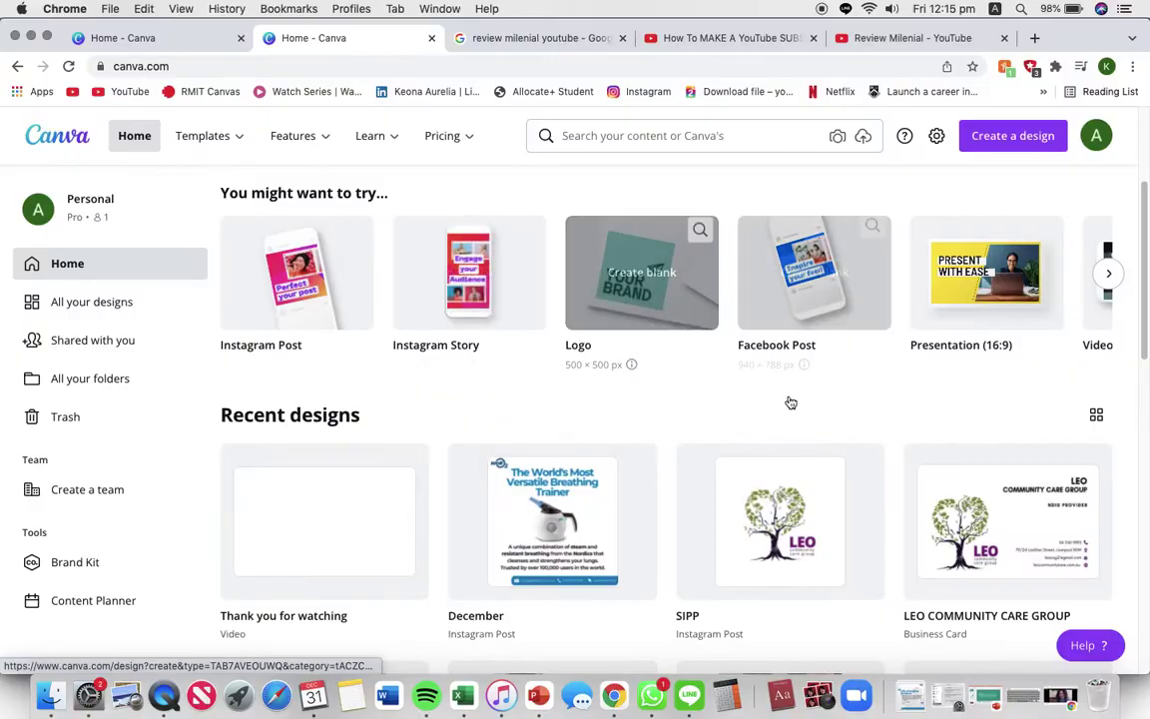
scroll(983, 372, "up", 3)
scroll(983, 372, "down", 3)
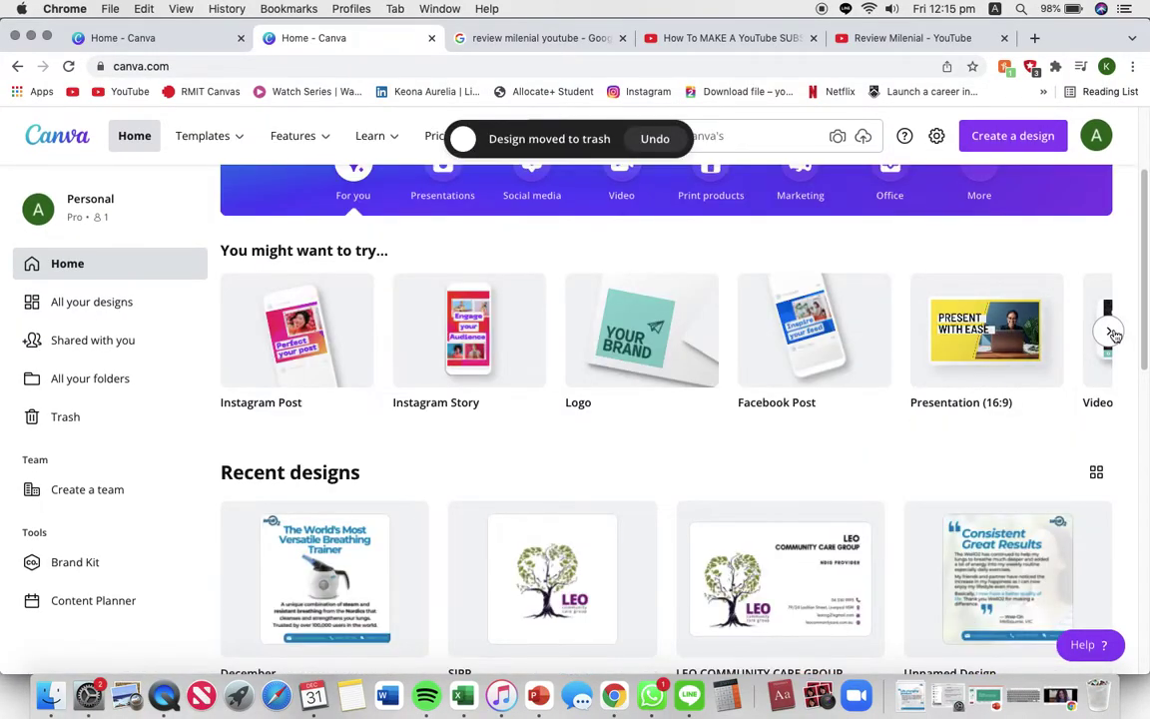
left_click(1111, 332)
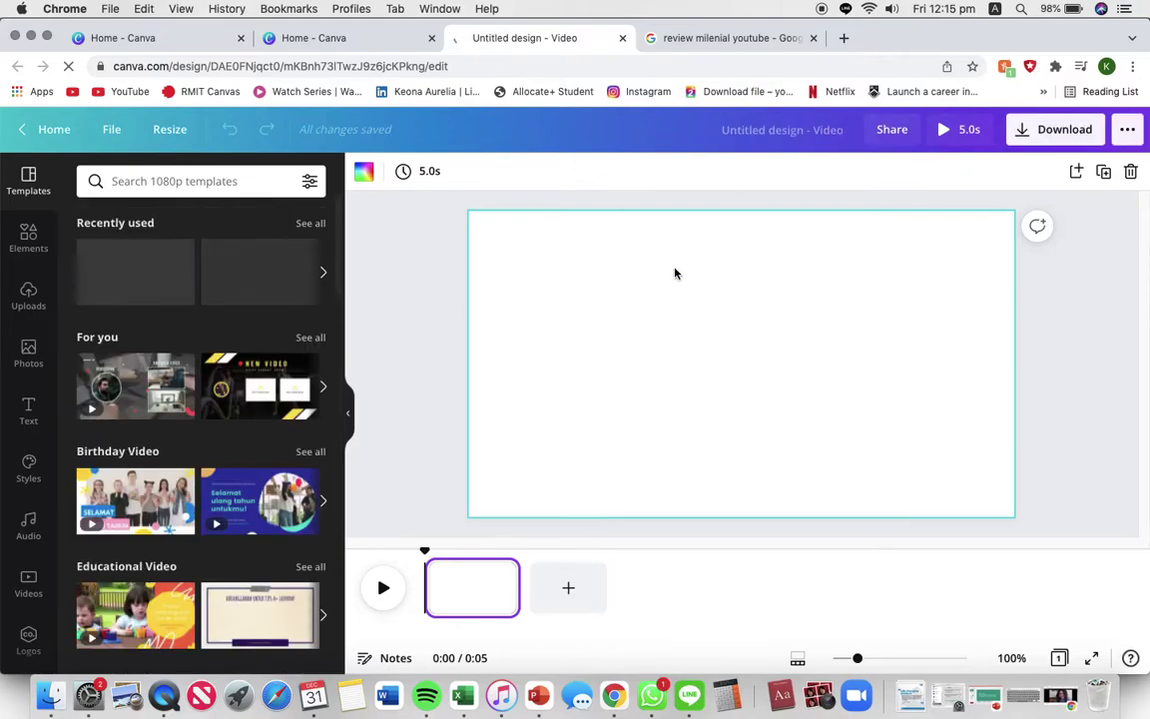
Browse the Templates panel, then switch to the stock Videos library
scroll(165, 468, "down", 15)
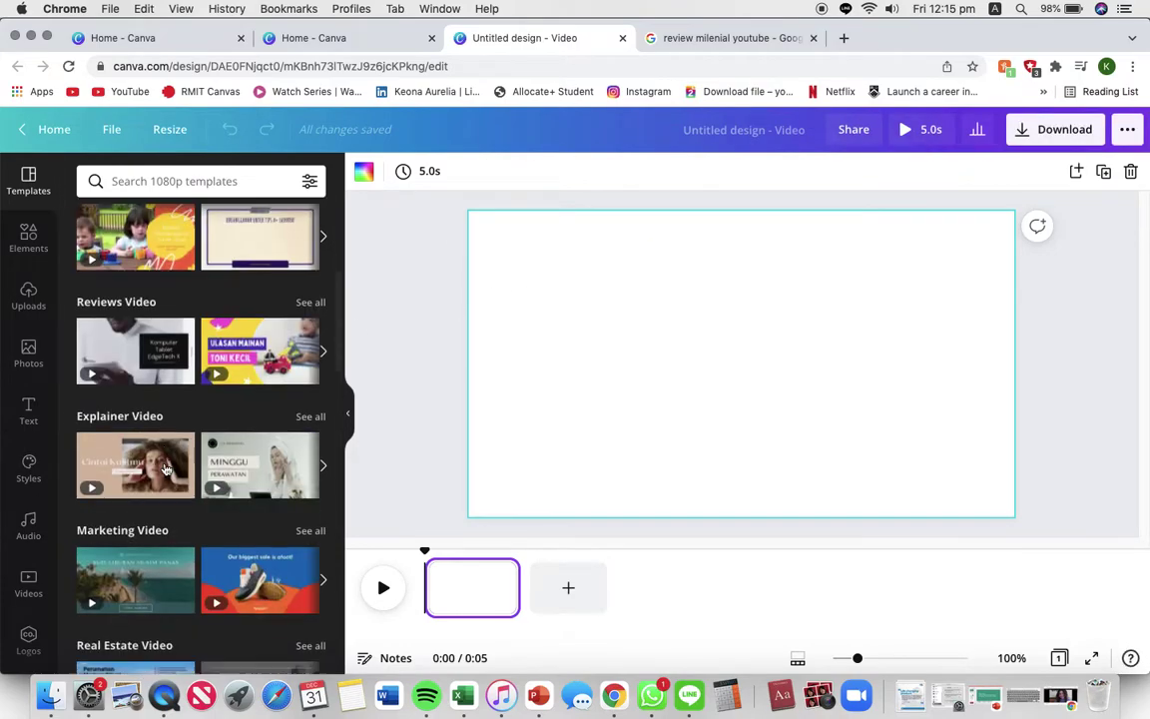
scroll(164, 469, "up", 15)
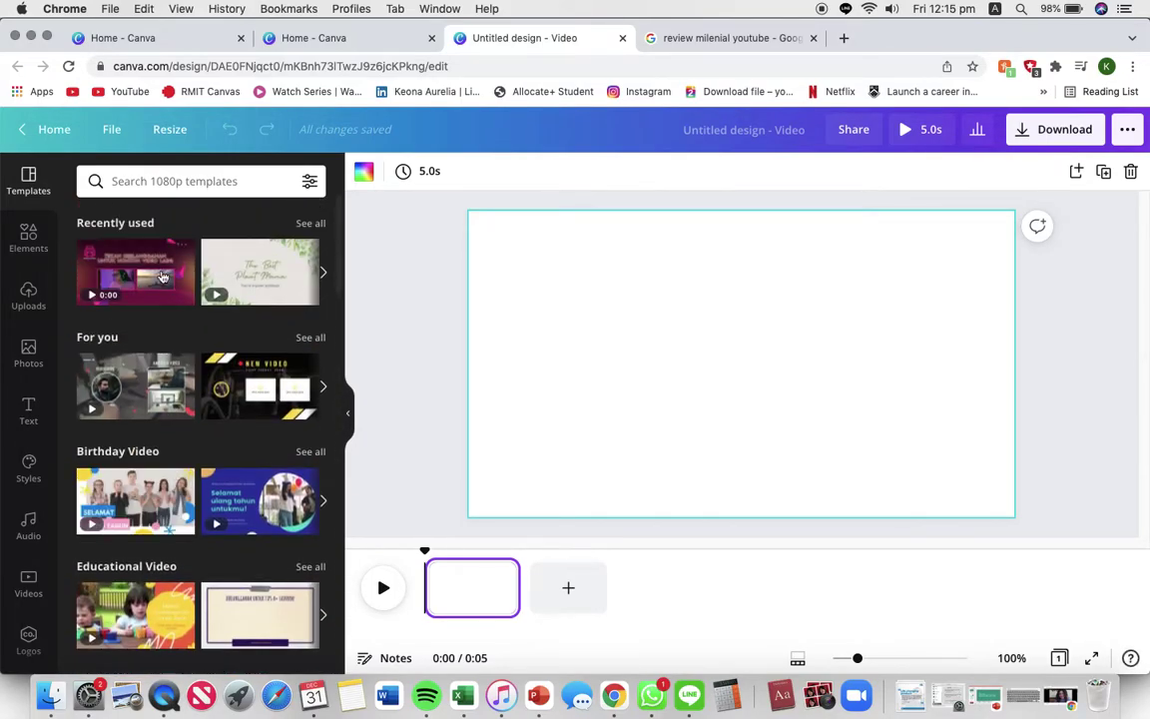
left_click(22, 584)
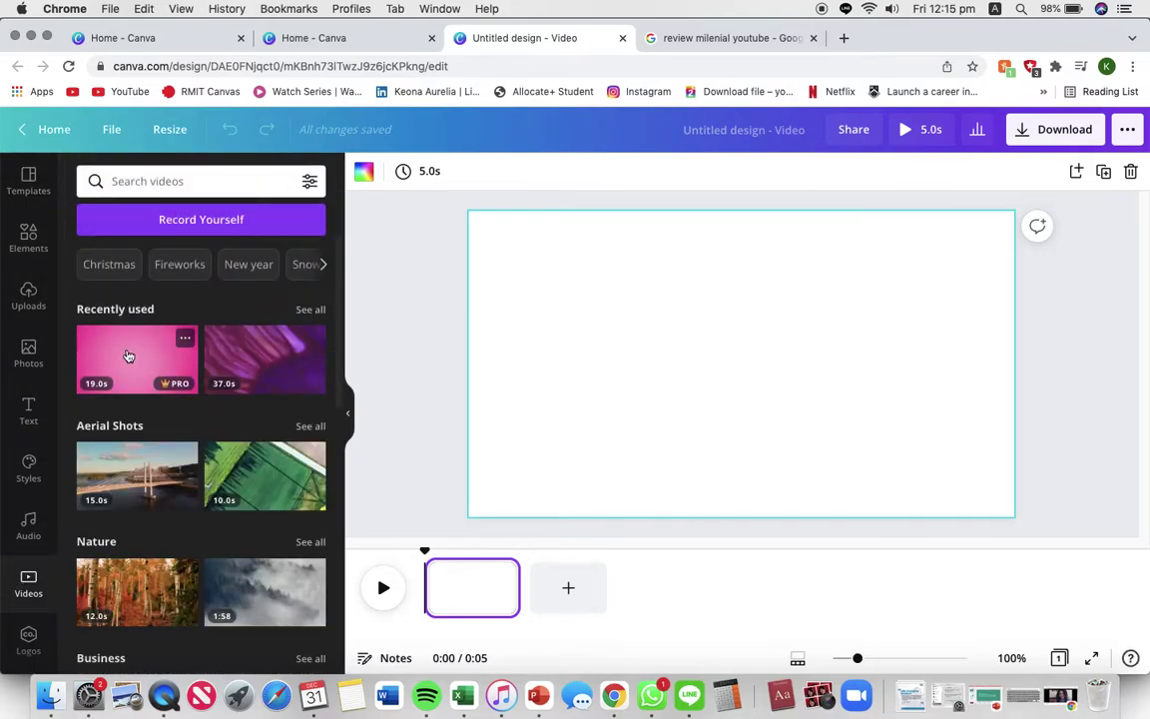
Add the pink 19-second clip as the page background and fade it to transparency 60
left_click(127, 355)
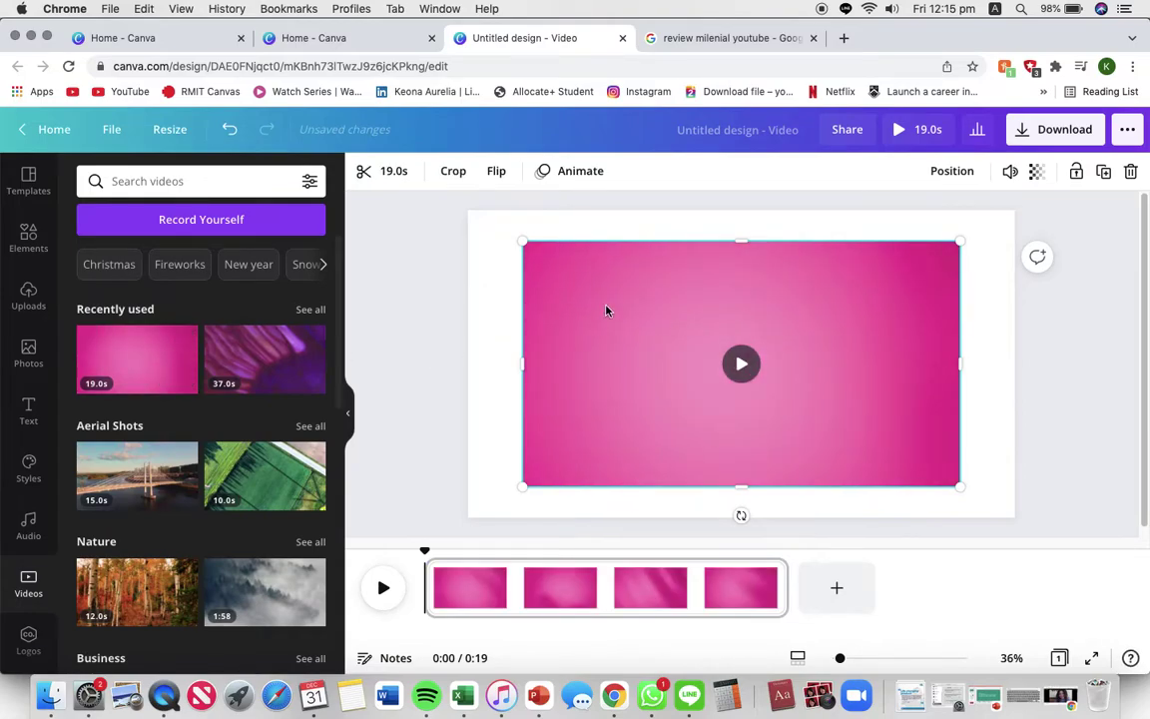
right_click(605, 310)
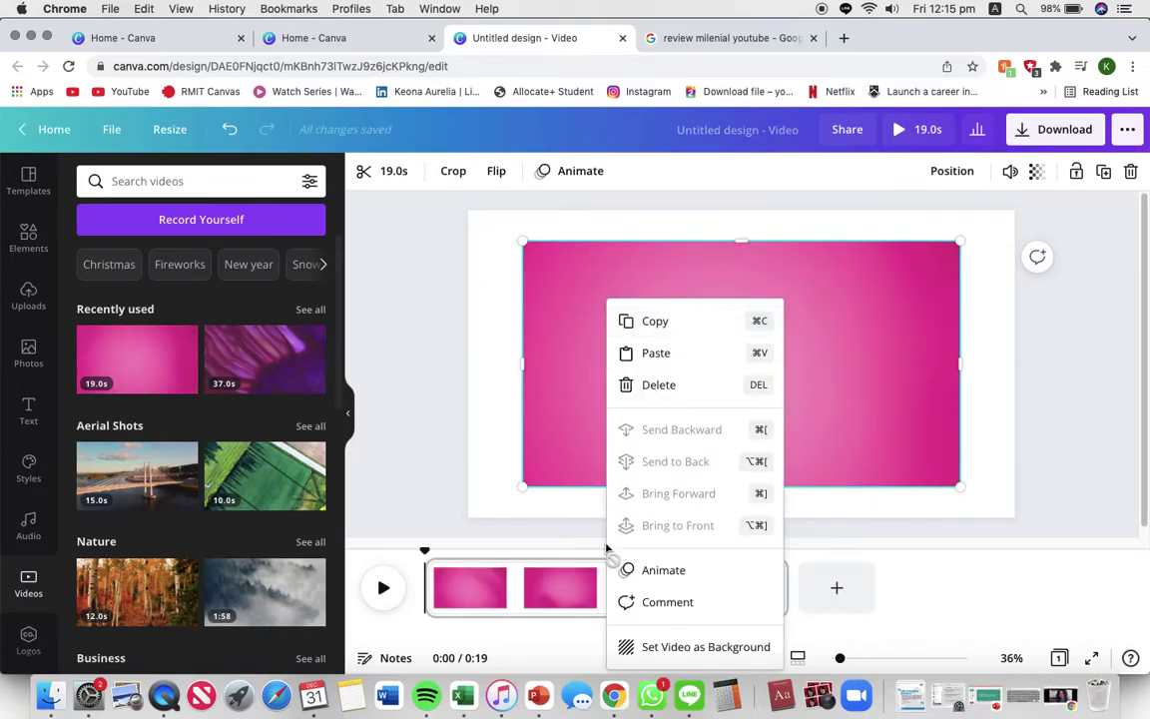
left_click(629, 650)
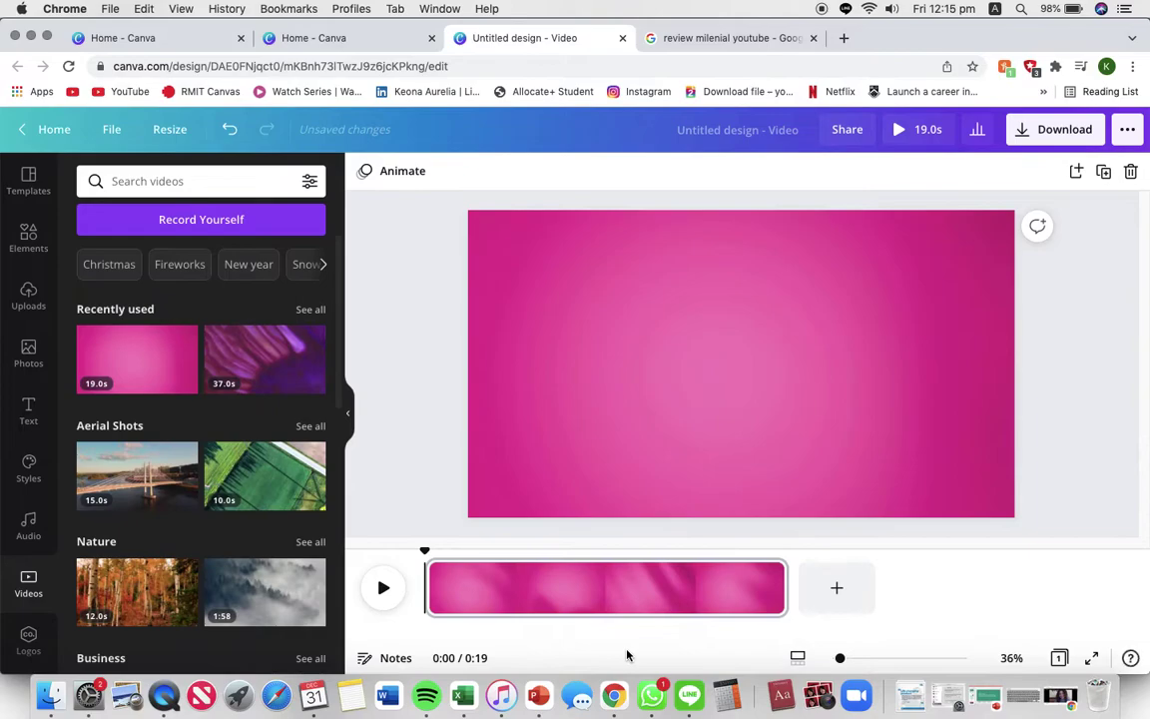
left_click(1062, 173)
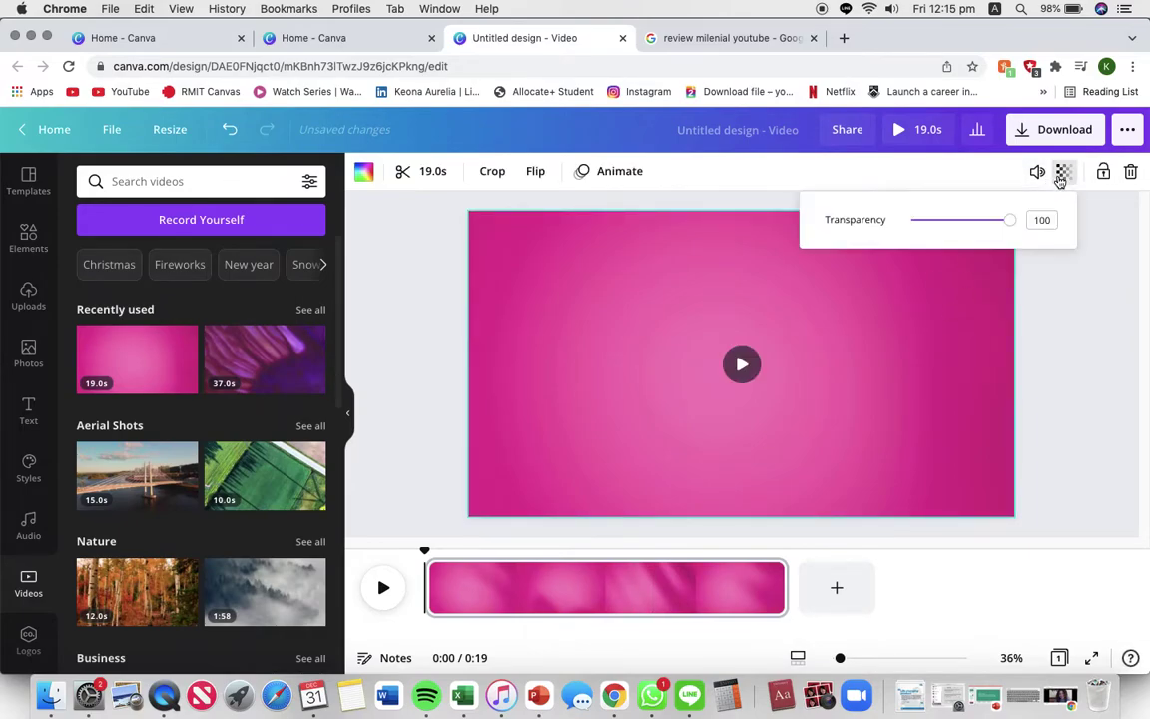
left_click_drag(1008, 221, 972, 230)
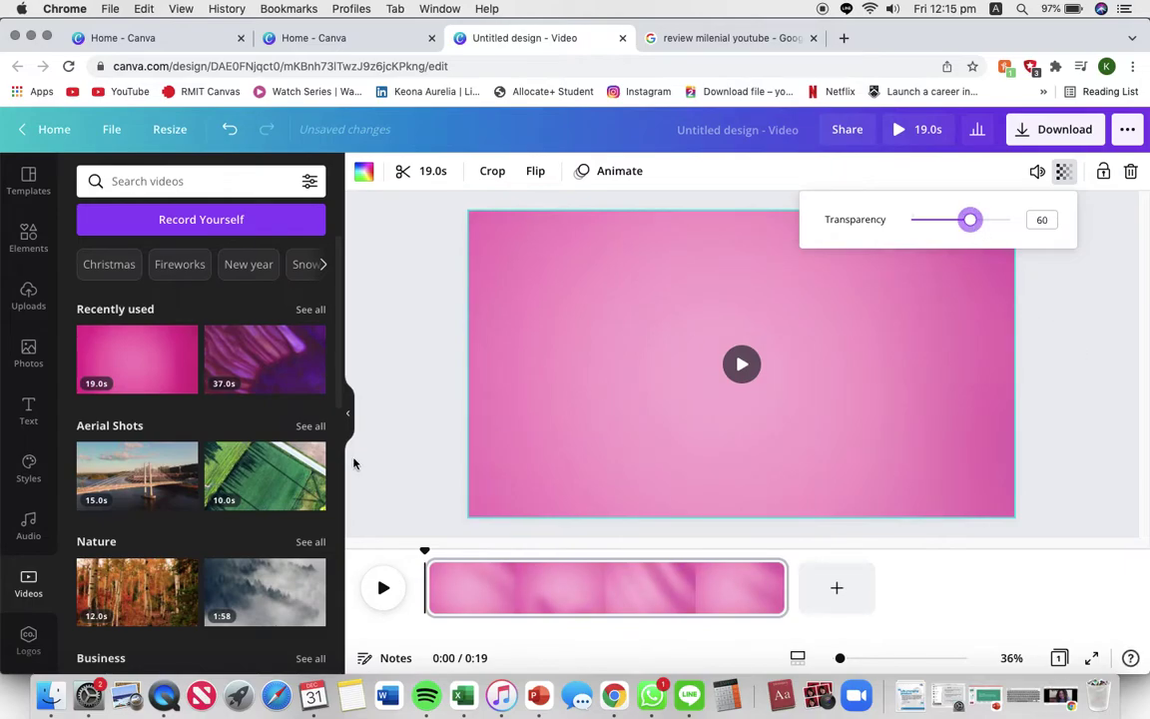
Add the uploaded Review Milenial logo, move it slightly higher and shrink it a little
left_click(29, 353)
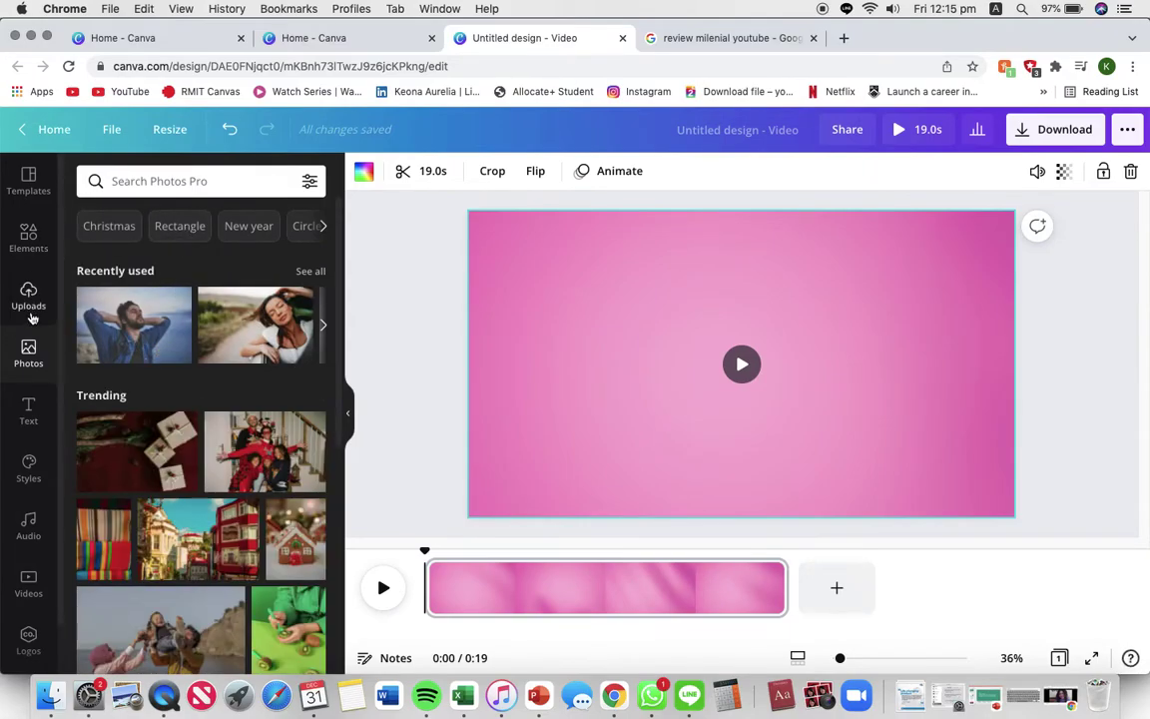
left_click(29, 296)
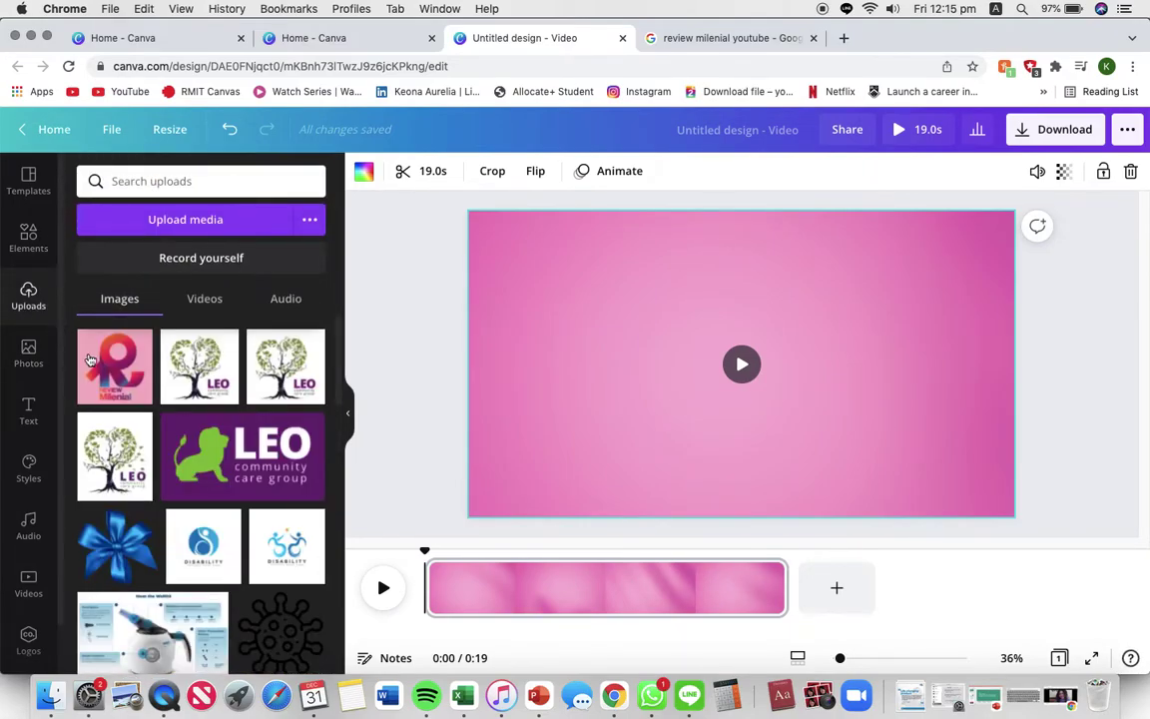
left_click(93, 364)
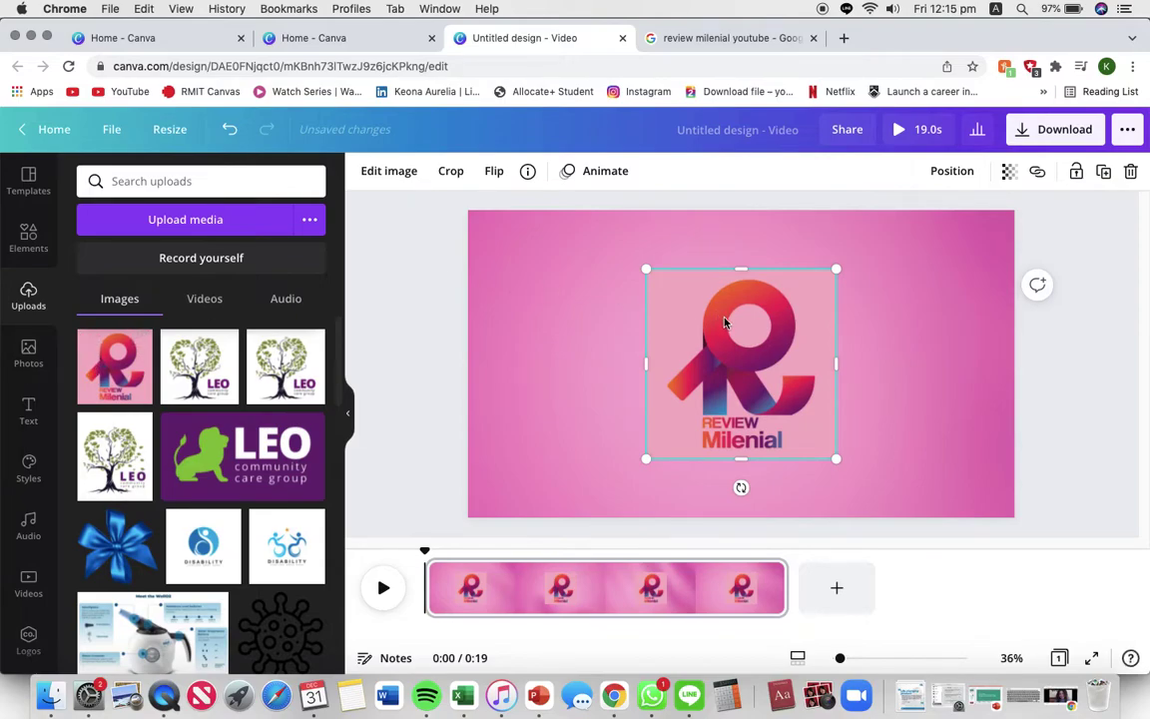
left_click_drag(724, 322, 724, 293)
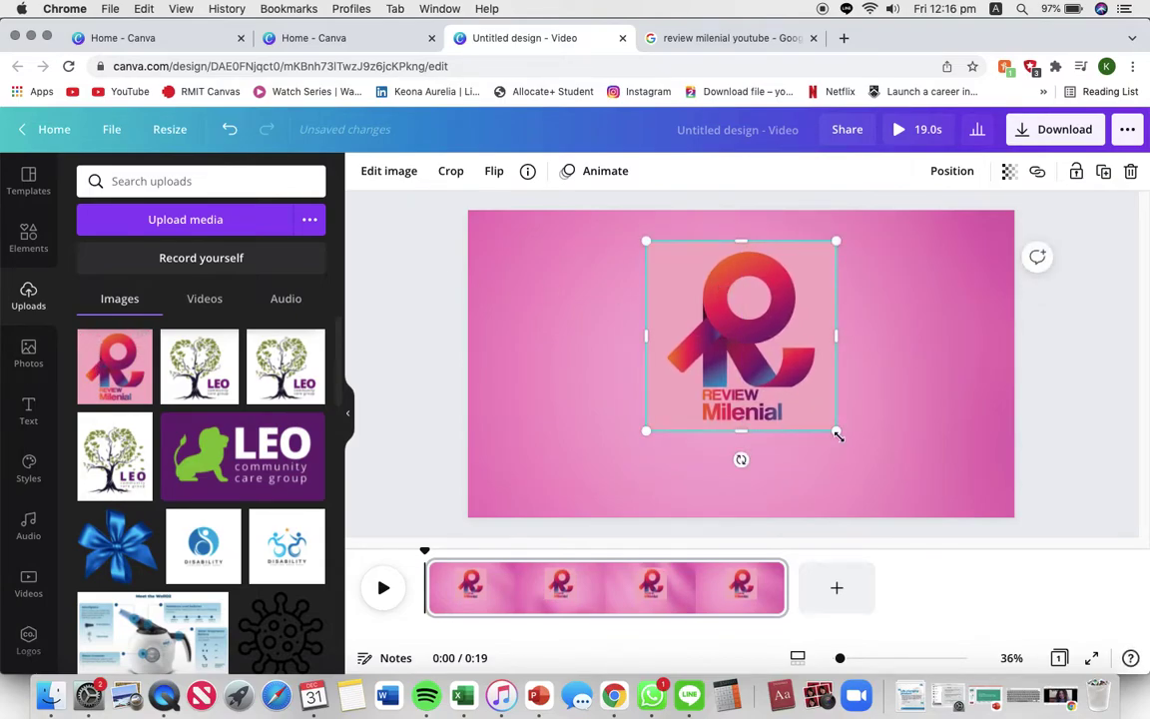
left_click_drag(795, 383, 817, 409)
left_click(1065, 403)
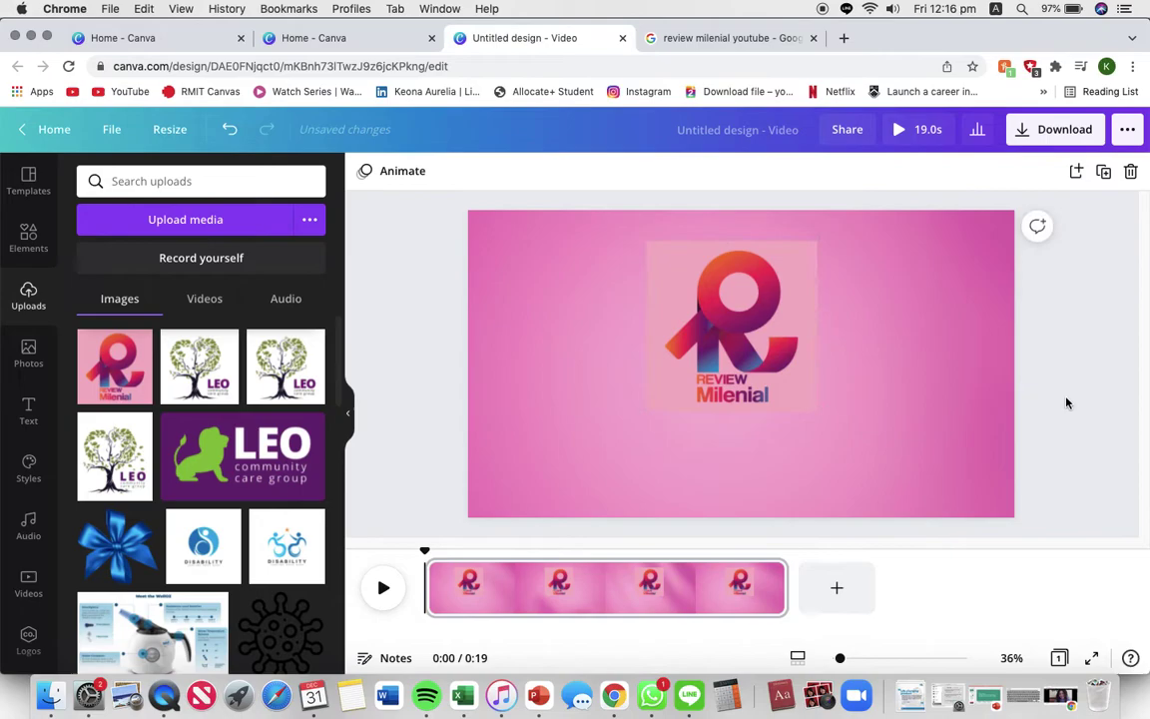
left_click(787, 339)
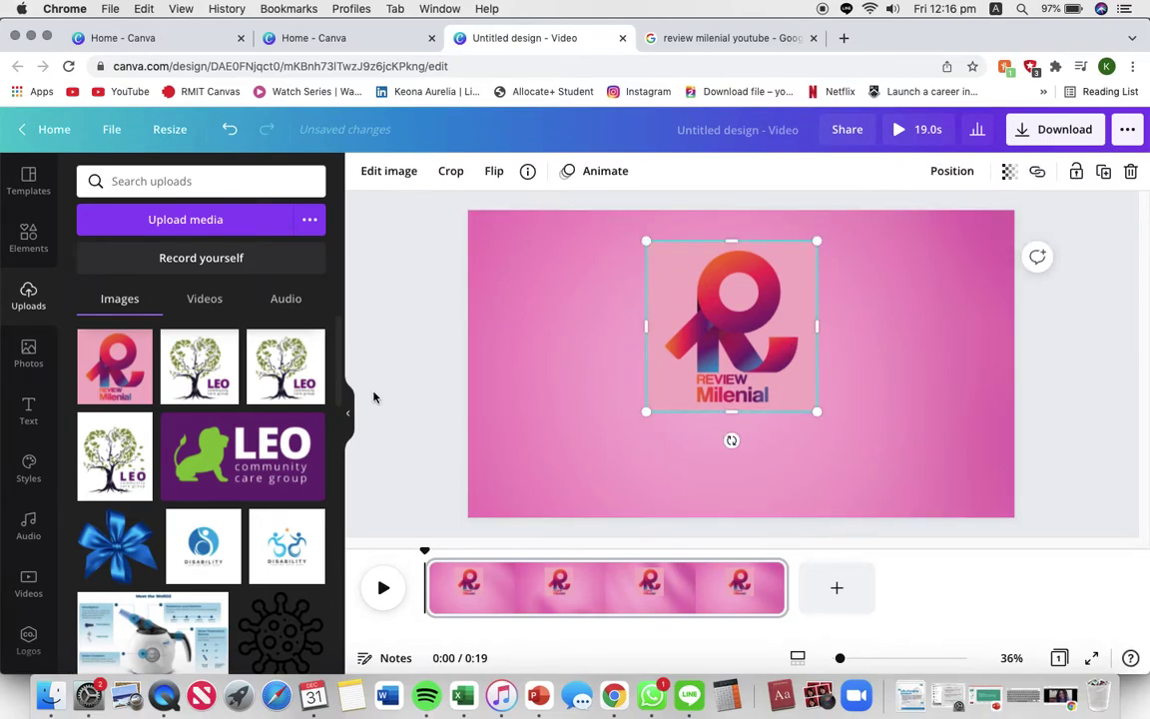
Remove the Review Milenial logo's white square background with Background Remover
left_click(391, 173)
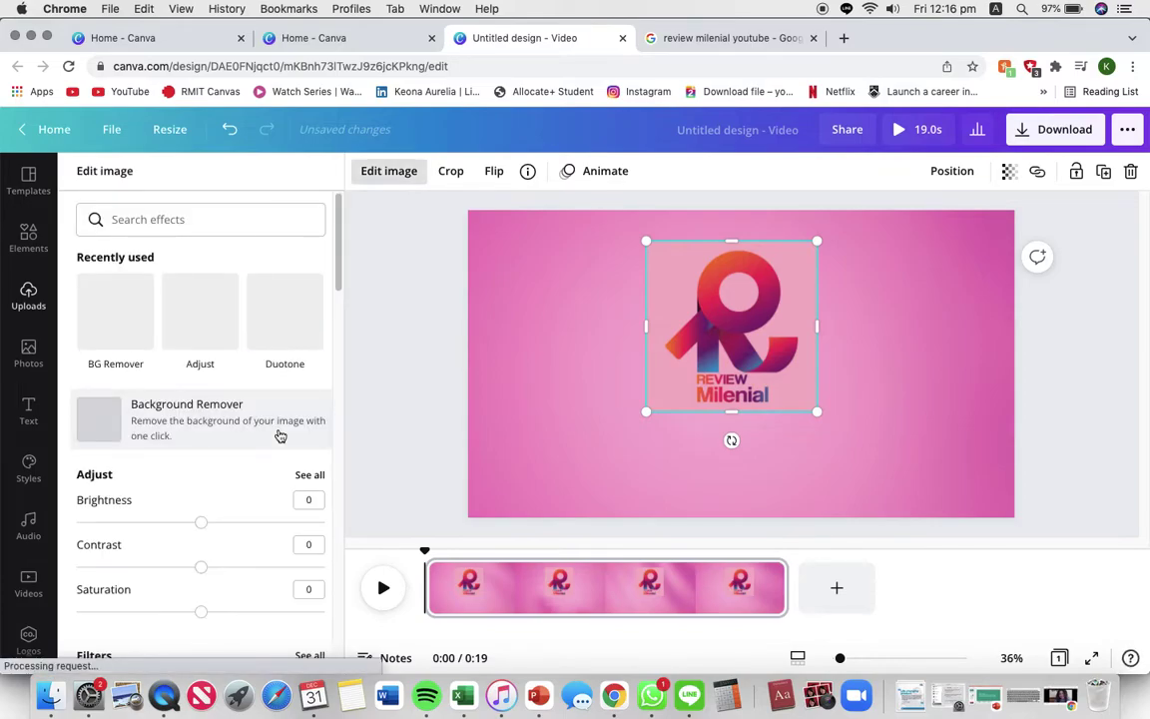
left_click(232, 426)
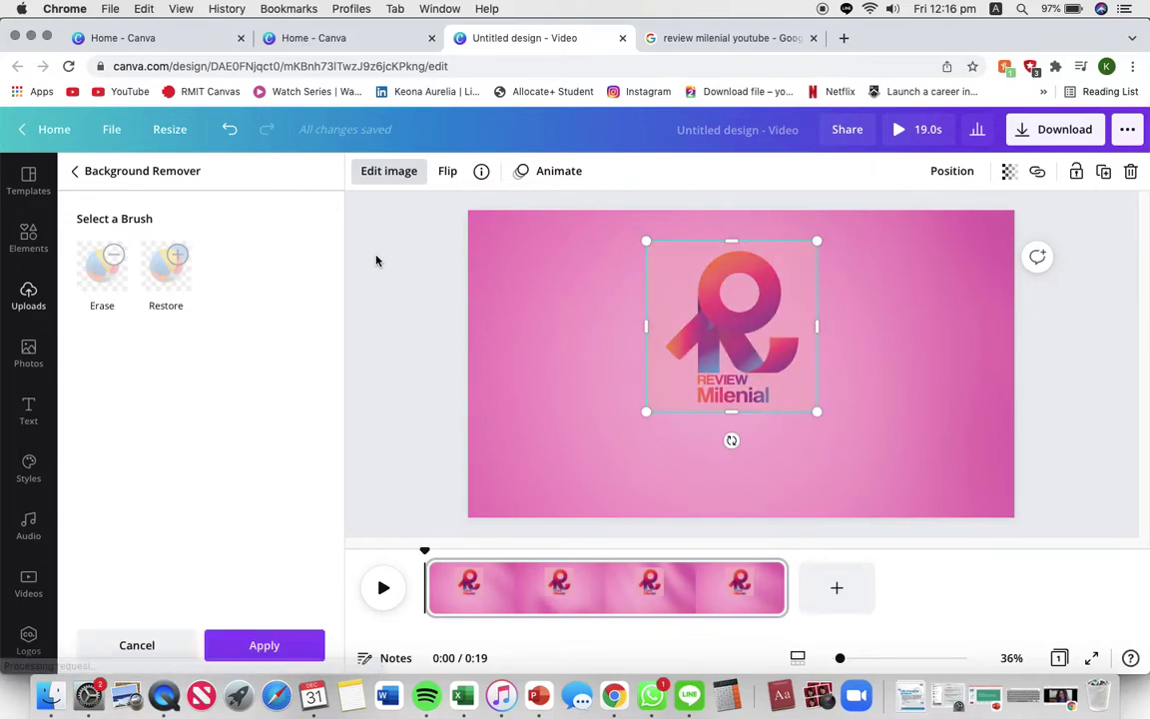
left_click(246, 646)
Shrink the logo further and move it up near the top centre
mouse_move(733, 316)
left_mouse_down()
mouse_move(721, 317)
mouse_move(733, 318)
left_mouse_up()
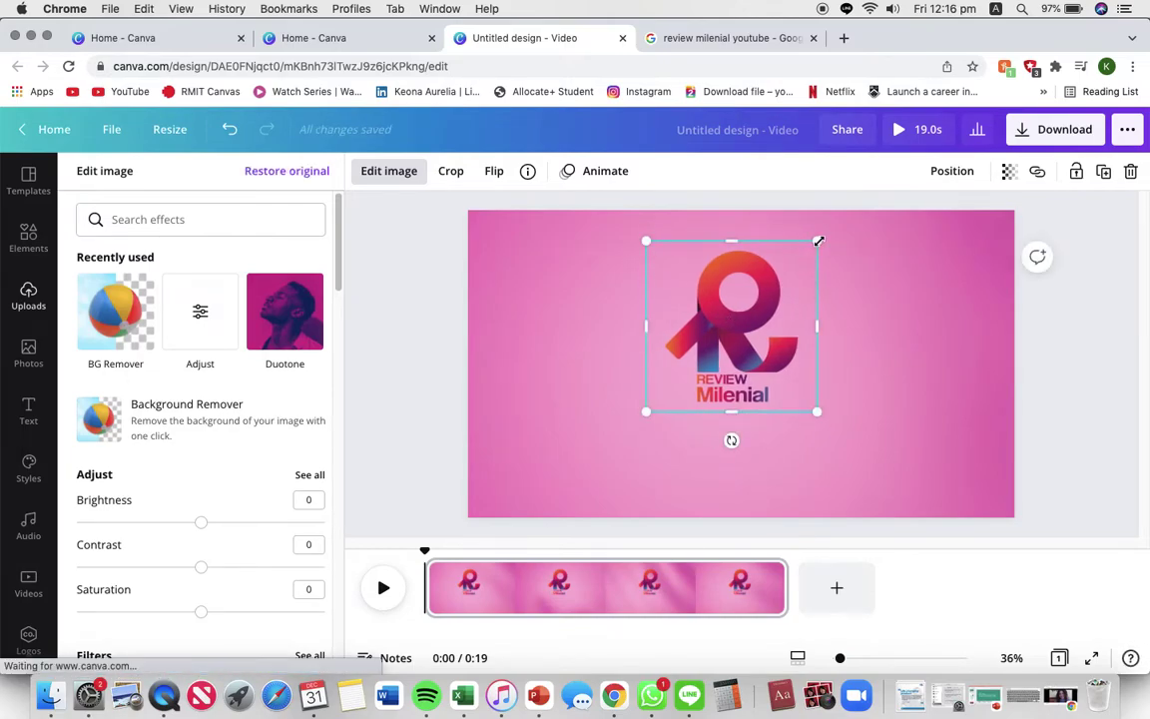
left_click_drag(817, 242, 783, 290)
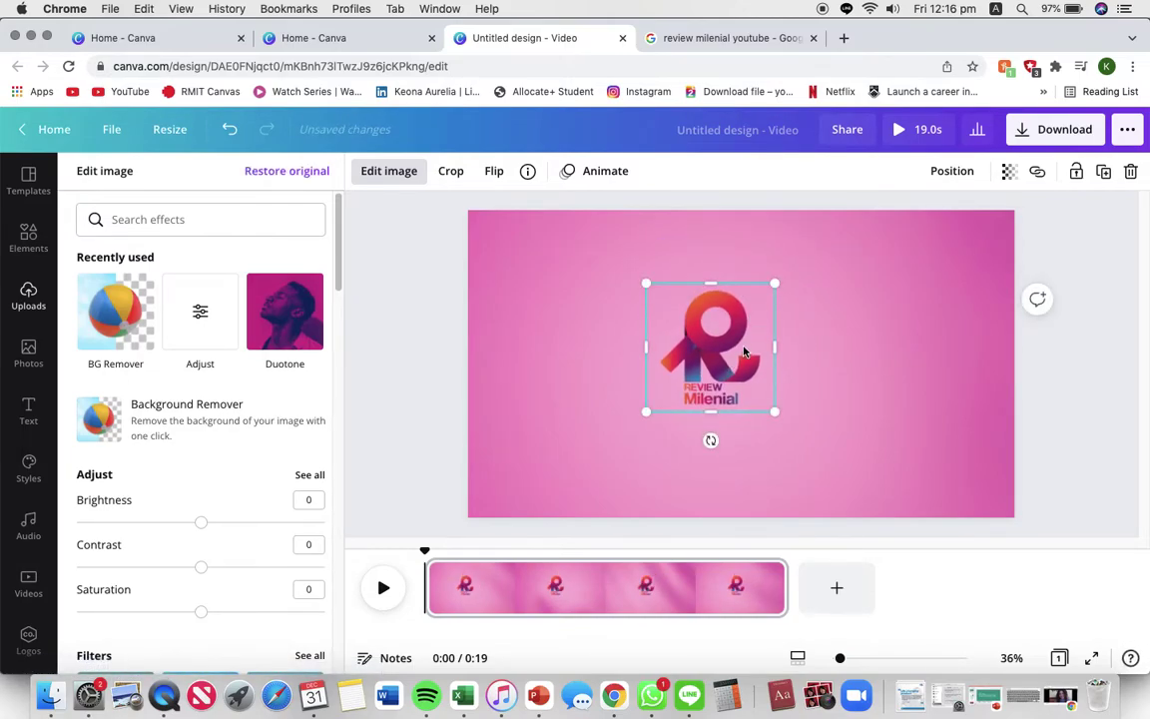
mouse_move(745, 342)
left_mouse_down()
mouse_move(750, 302)
mouse_move(744, 329)
mouse_move(759, 327)
left_mouse_up()
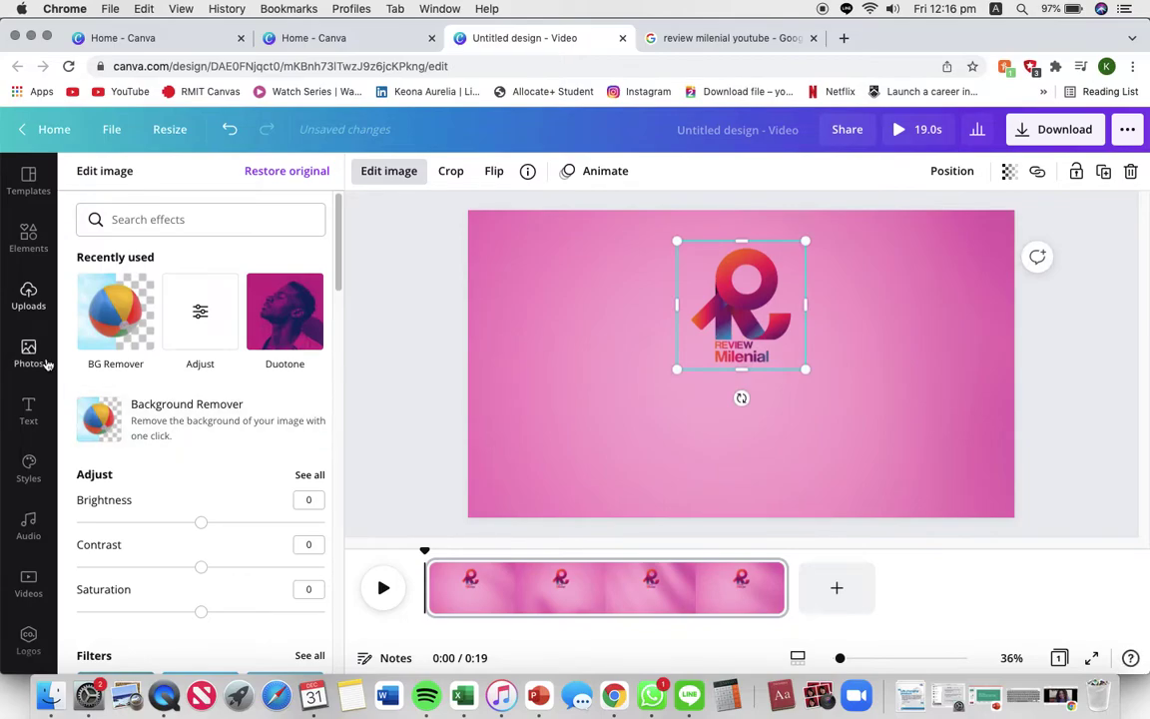
Add the SHINE neon 'THANK YOU FOR WATCHING' text style below the logo
left_click(30, 406)
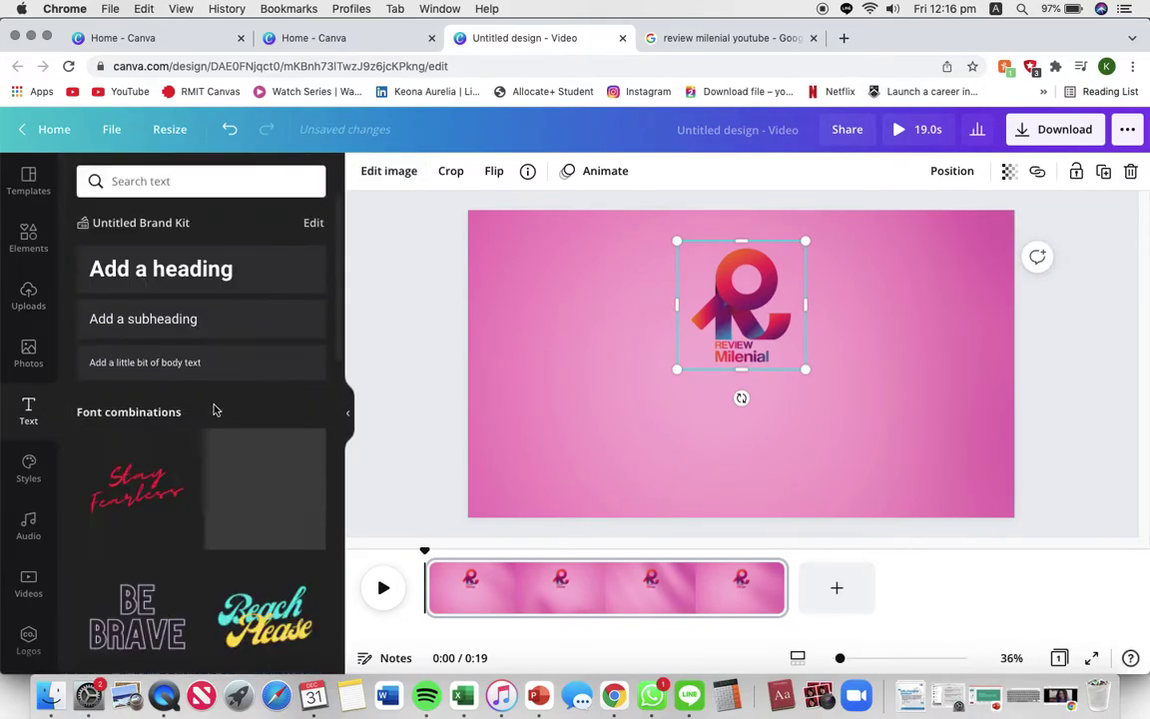
scroll(212, 409, "down", 1)
scroll(213, 410, "down", 1)
left_click(270, 397)
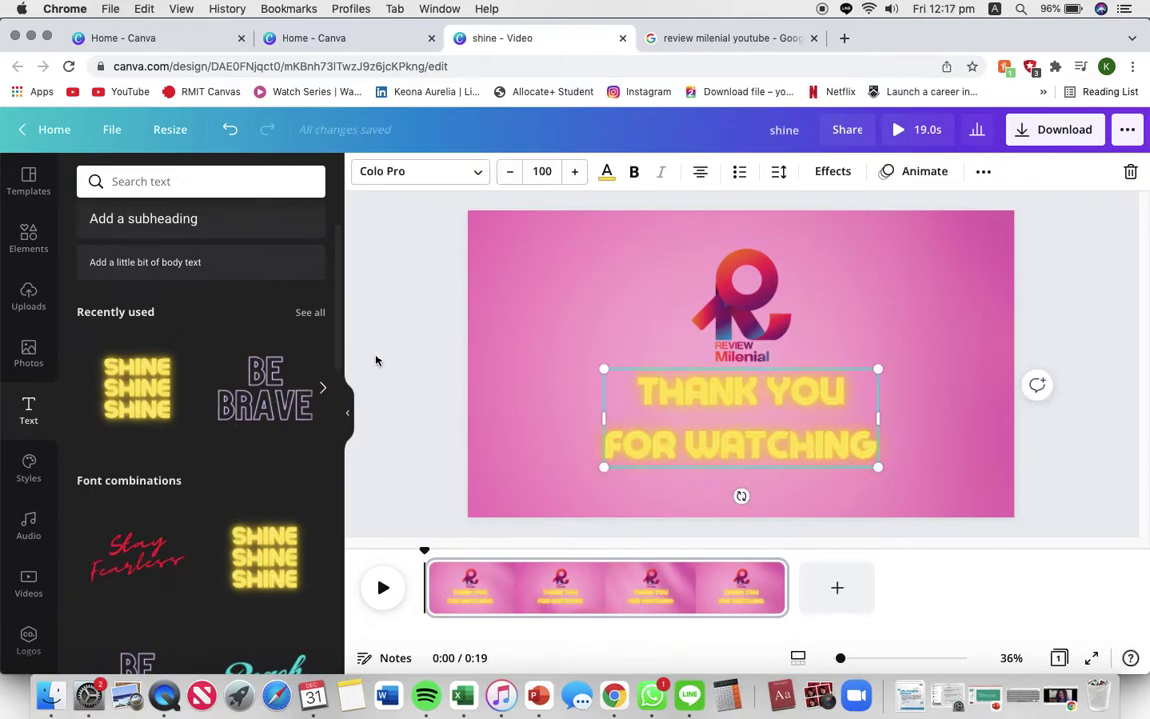
Animate the 'THANK YOU FOR WATCHING' text with Ascend and recolour it to the logo's magenta
left_click(925, 171)
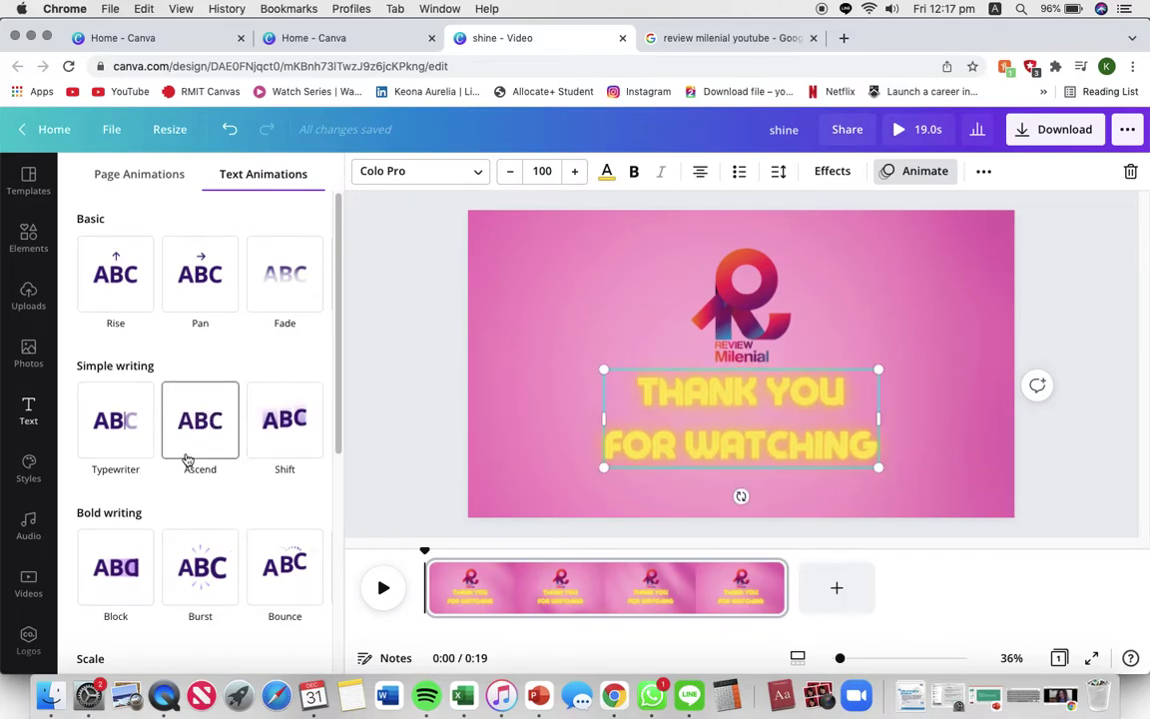
left_click(198, 424)
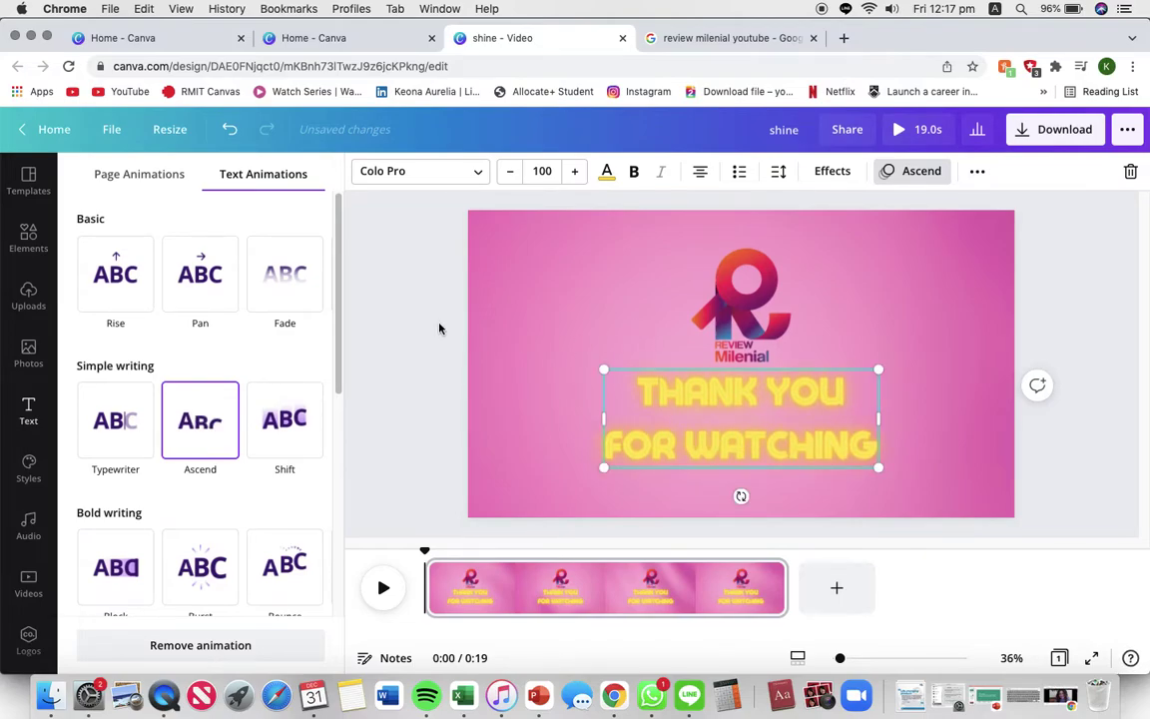
left_click(605, 173)
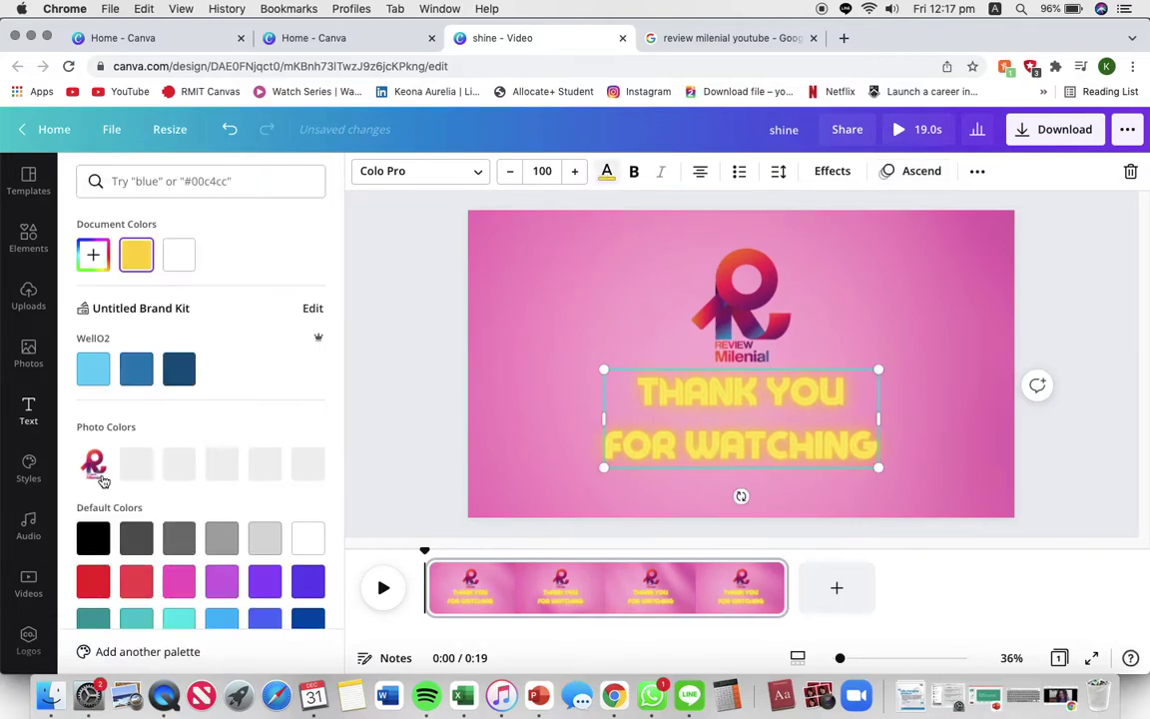
left_click(136, 464)
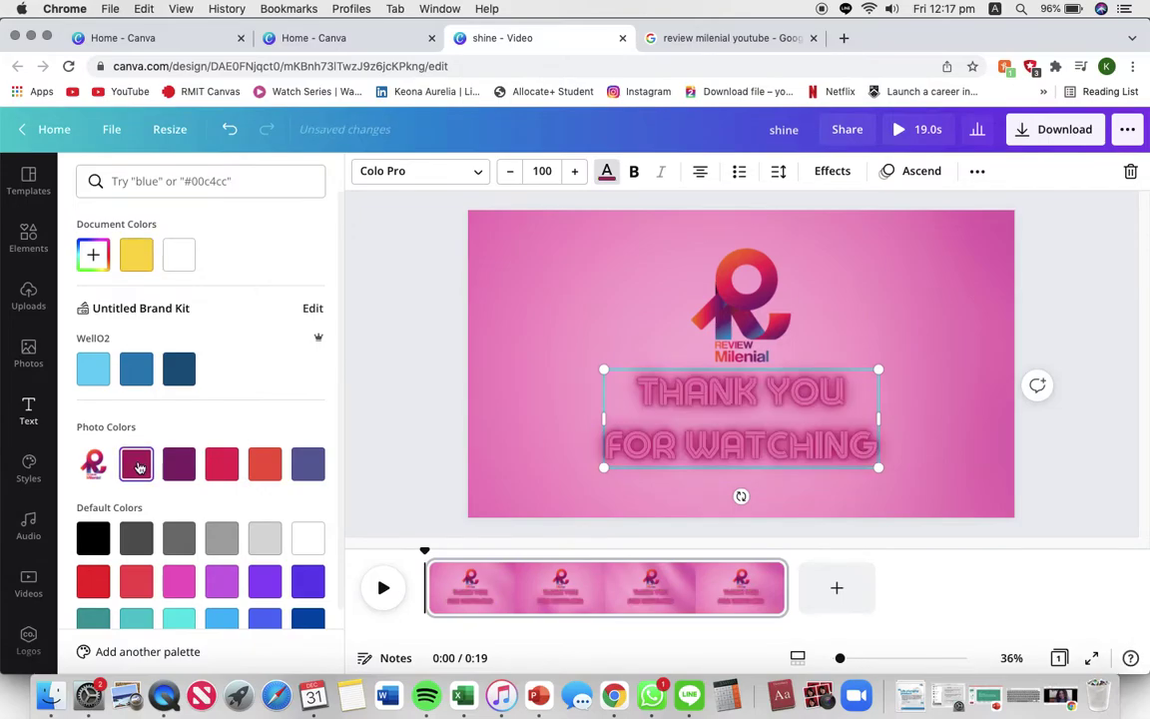
left_click(395, 361)
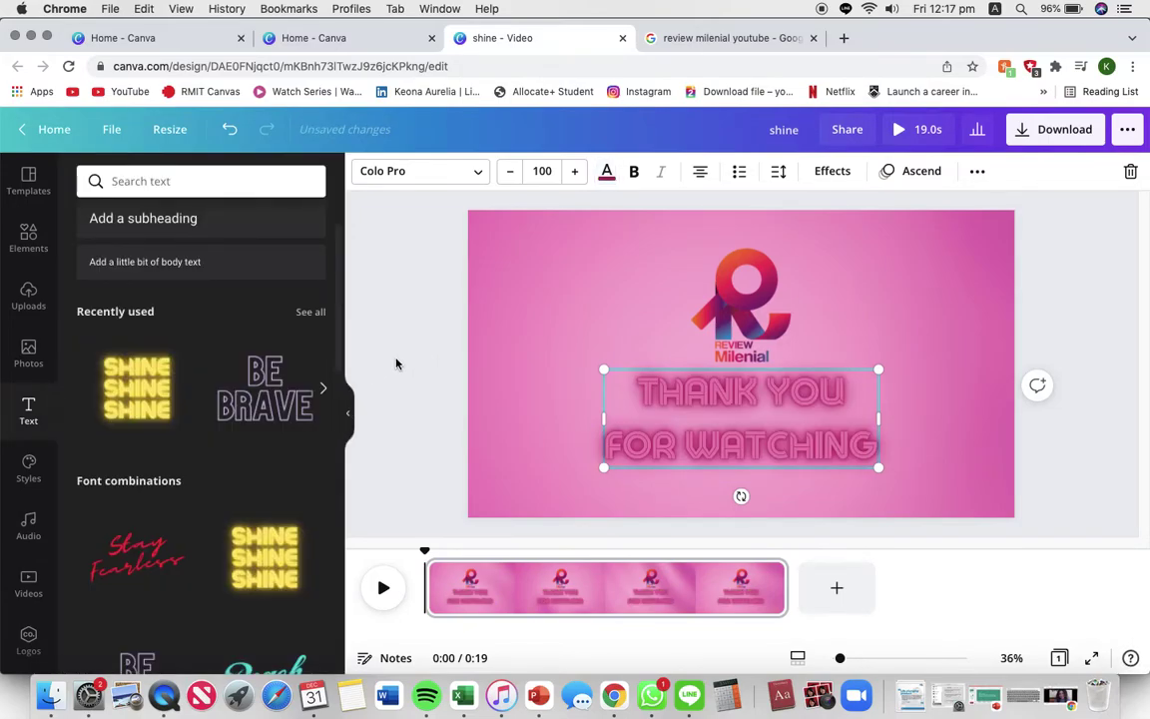
left_click(363, 399)
Trim the page's background clip from 19 seconds down to 3.0 seconds
left_click(351, 413)
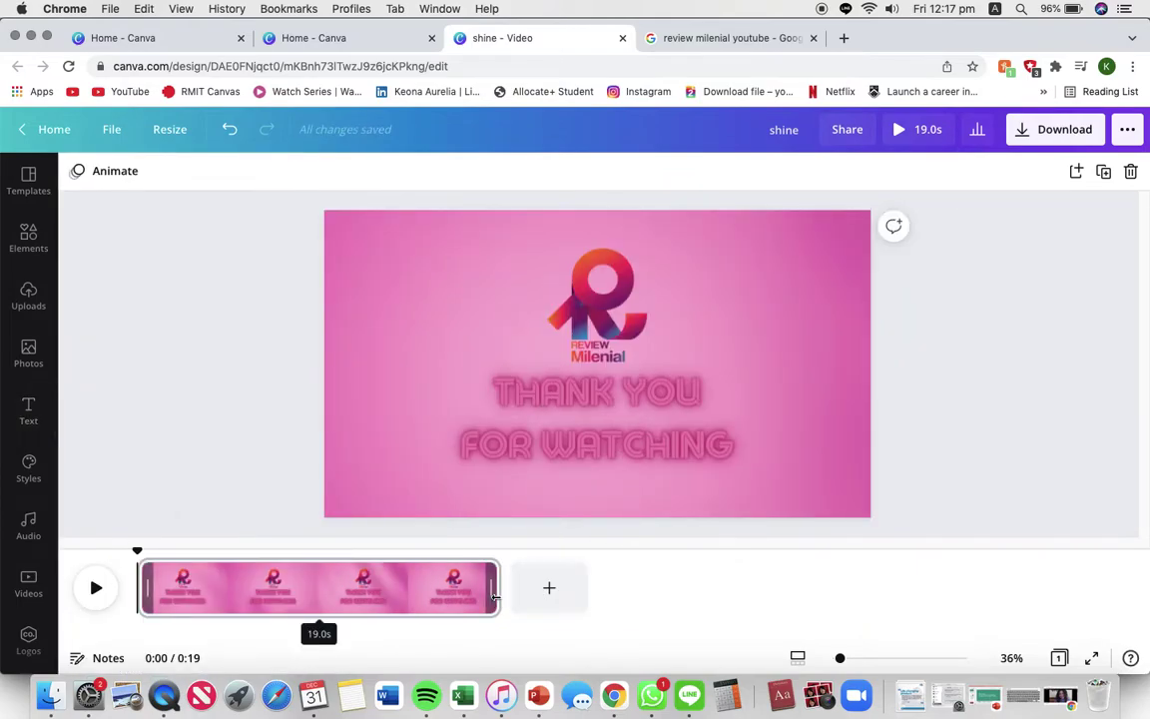
left_click_drag(469, 595, 186, 599)
Recolour the 'THANK YOU FOR WATCHING' text to the red Photo Colors swatch
left_click(808, 330)
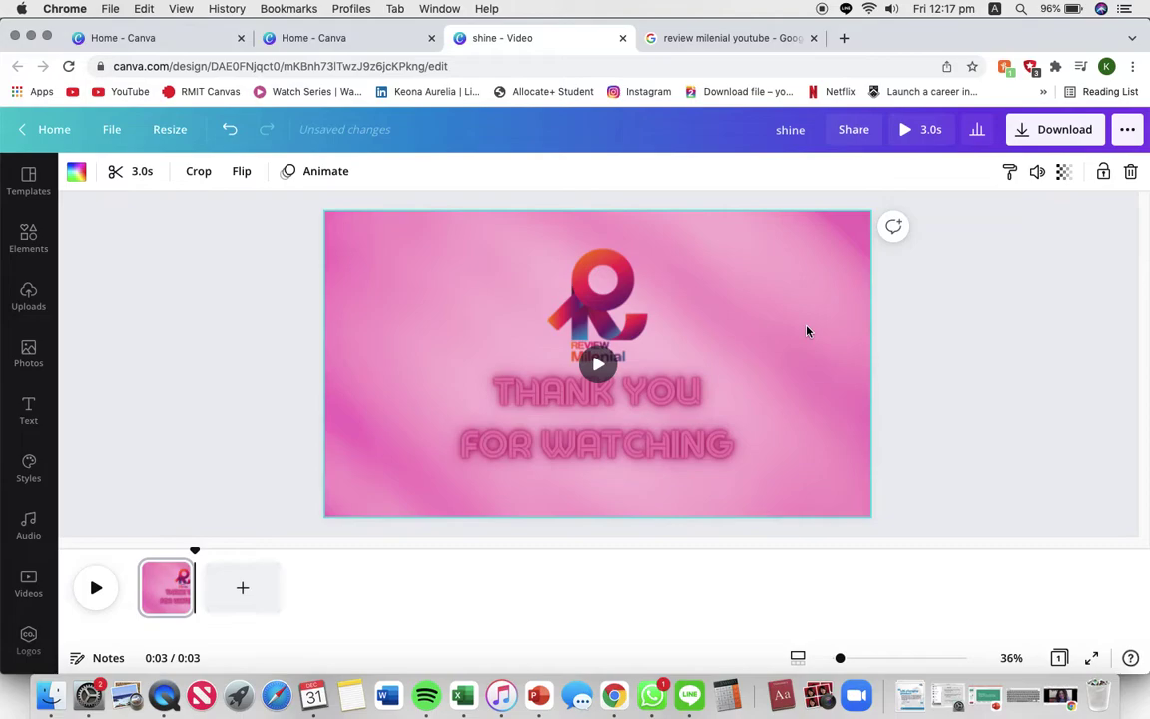
left_click(702, 406)
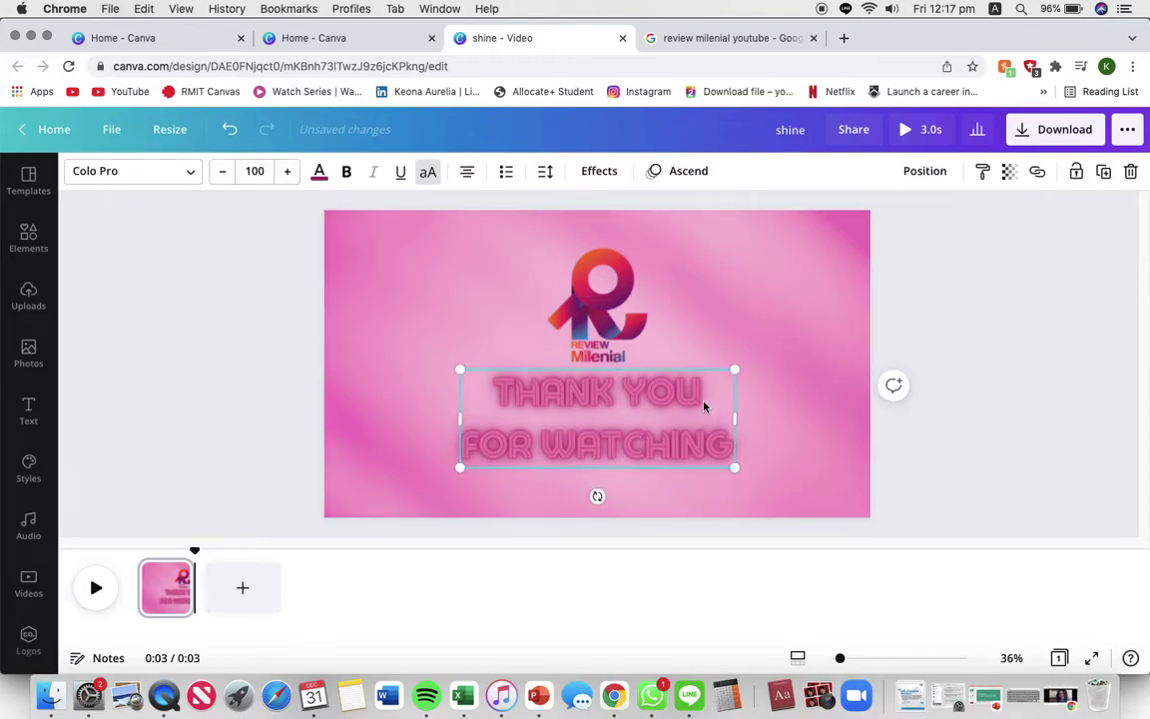
left_click(320, 173)
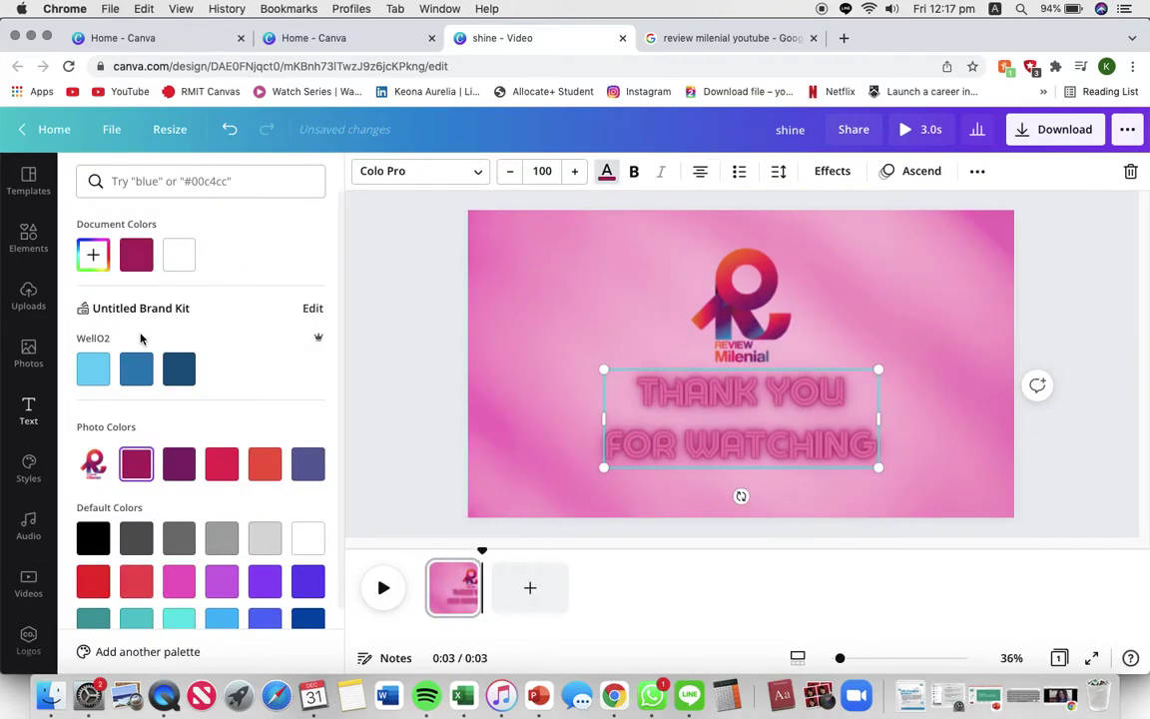
left_click(213, 473)
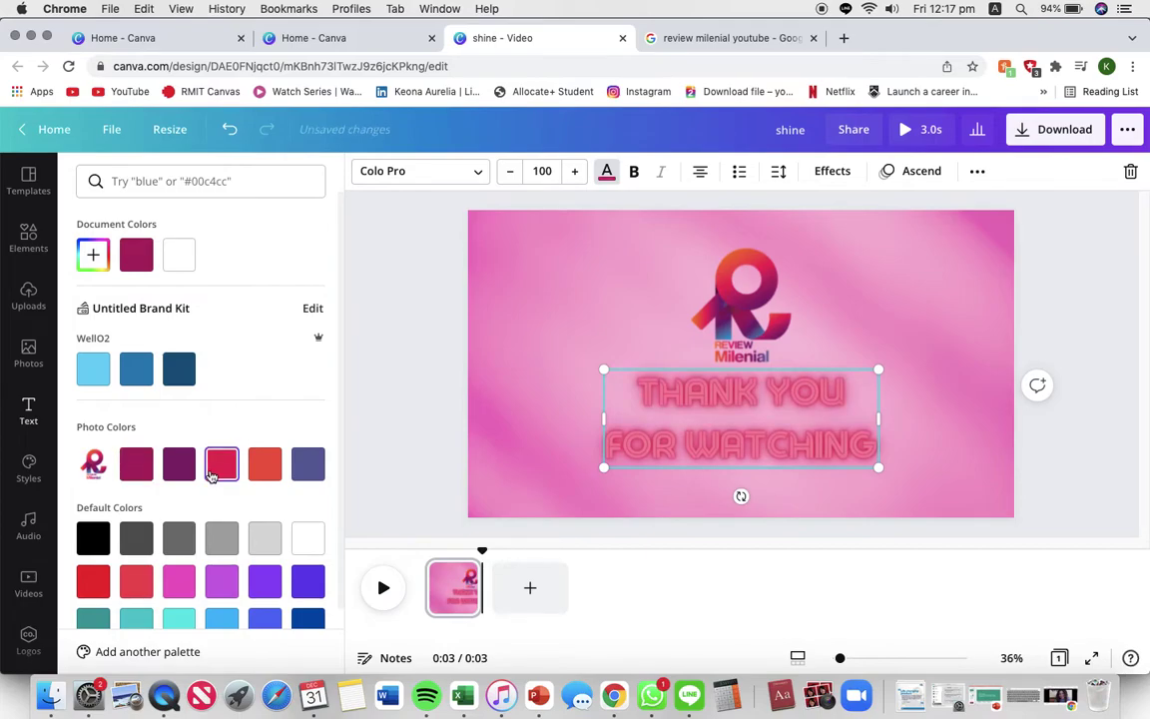
left_click(377, 420)
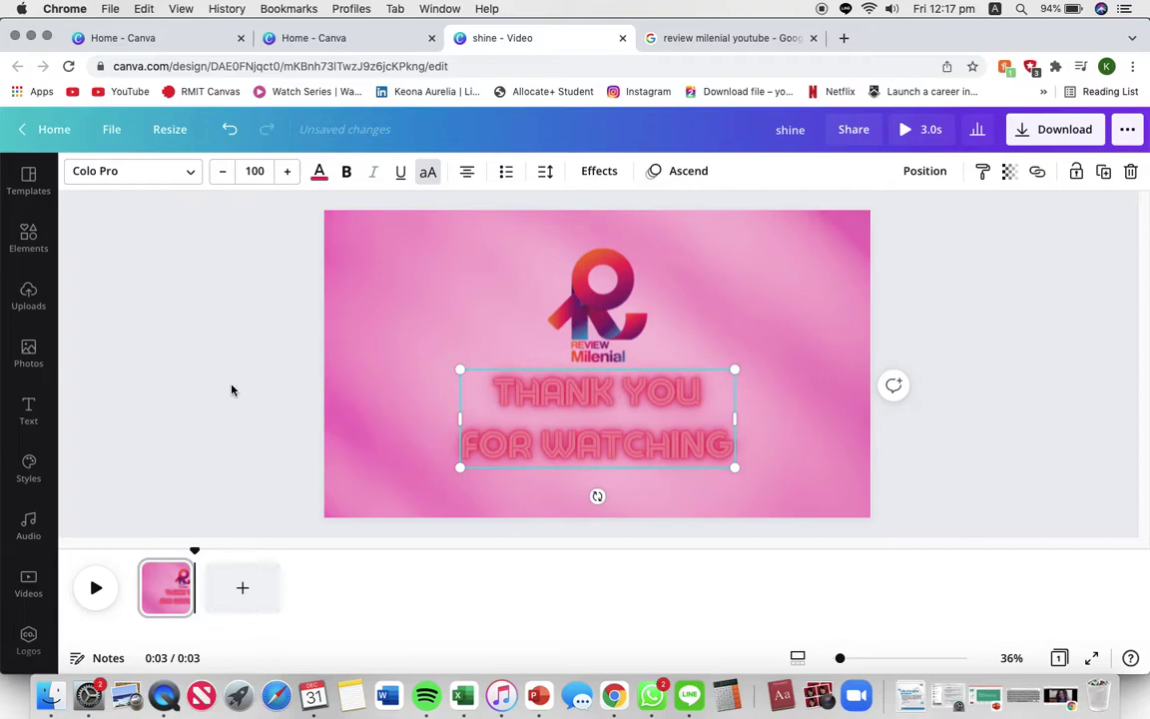
left_click(233, 482)
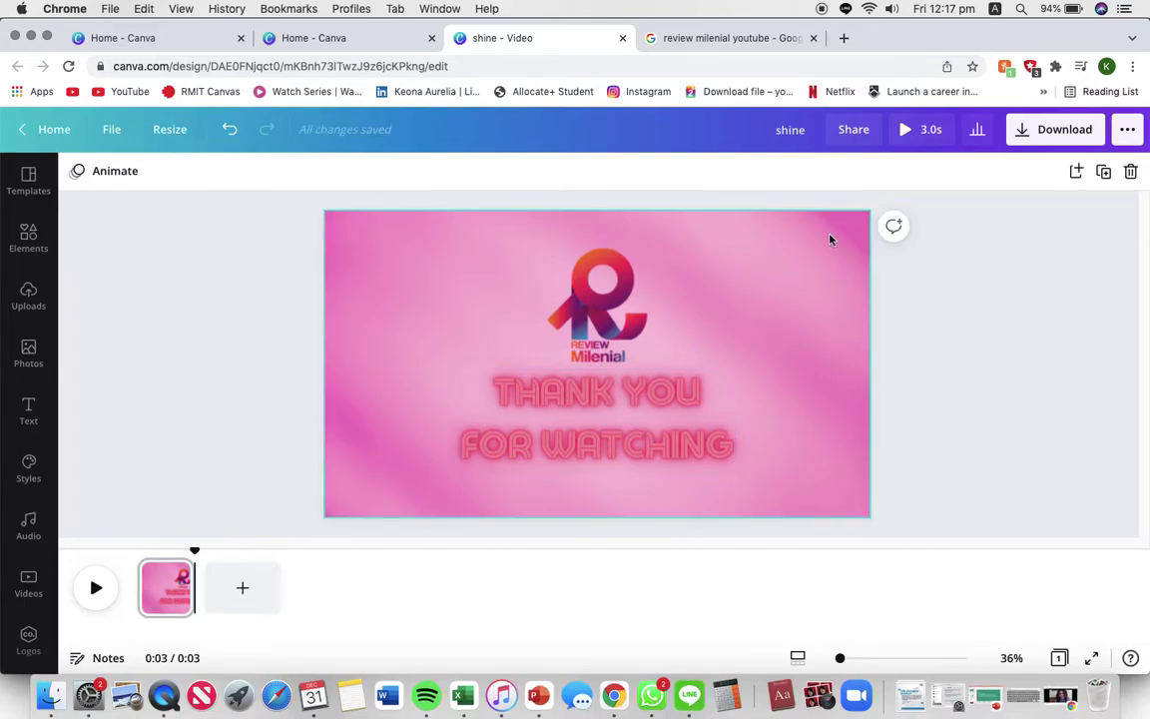
left_click(775, 309)
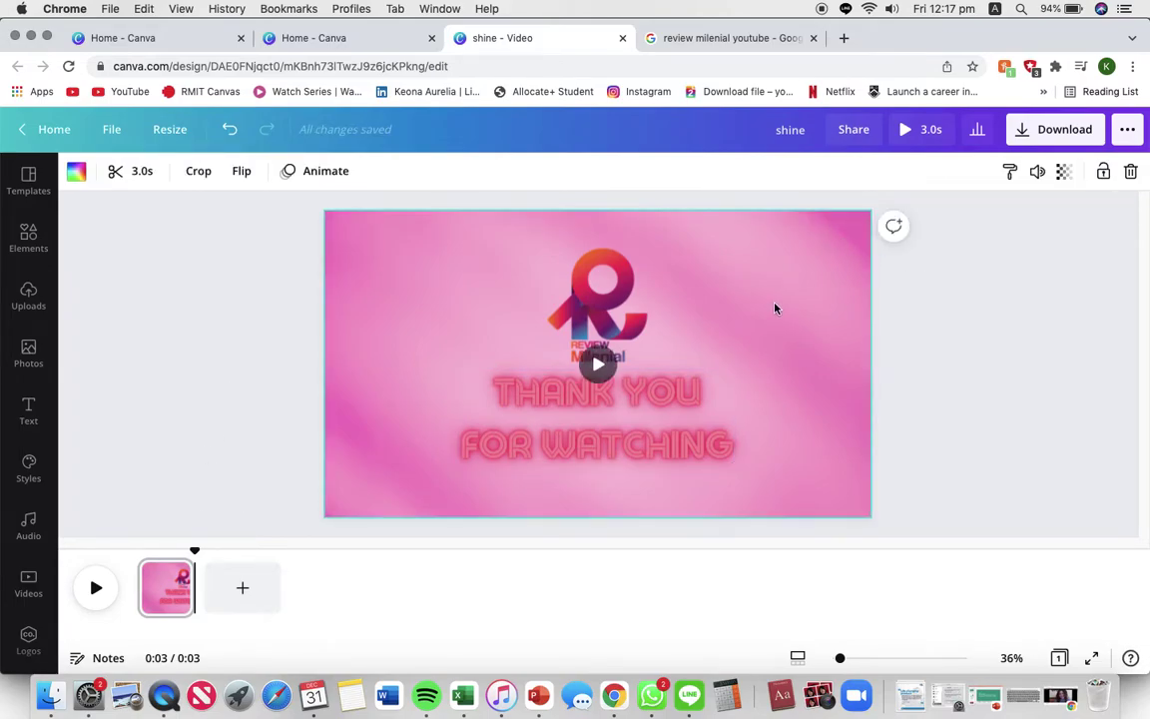
left_click(935, 286)
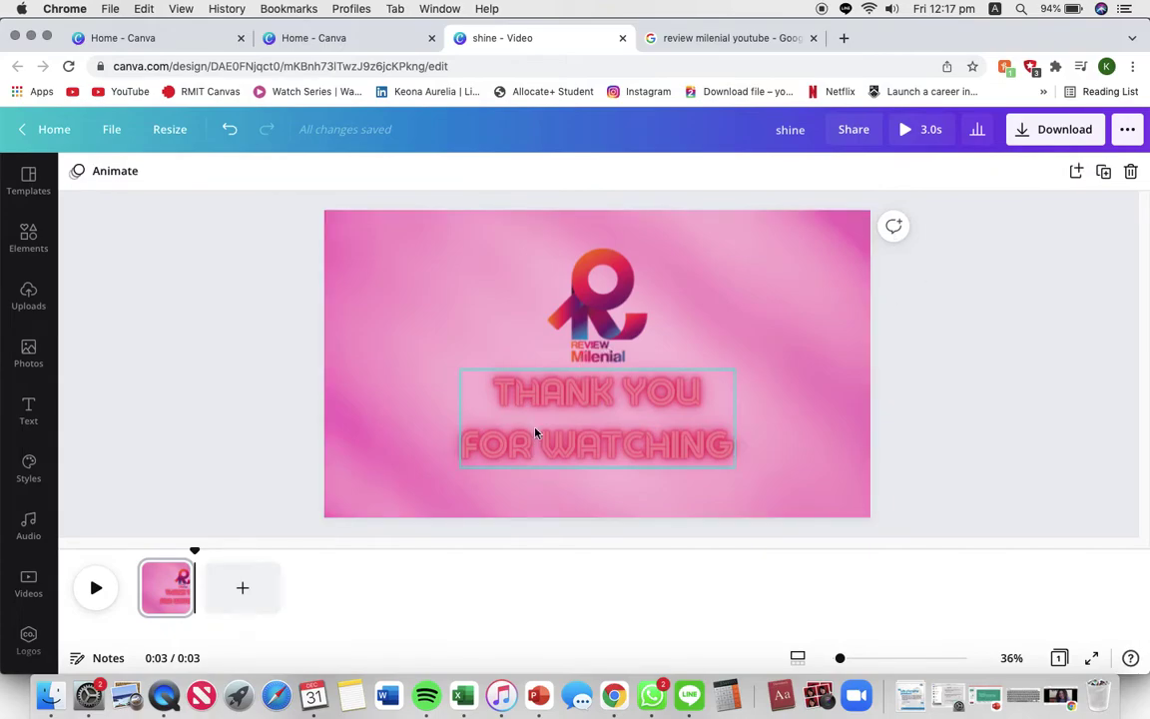
Duplicate the page and delete the logo from the new copy
right_click(161, 602)
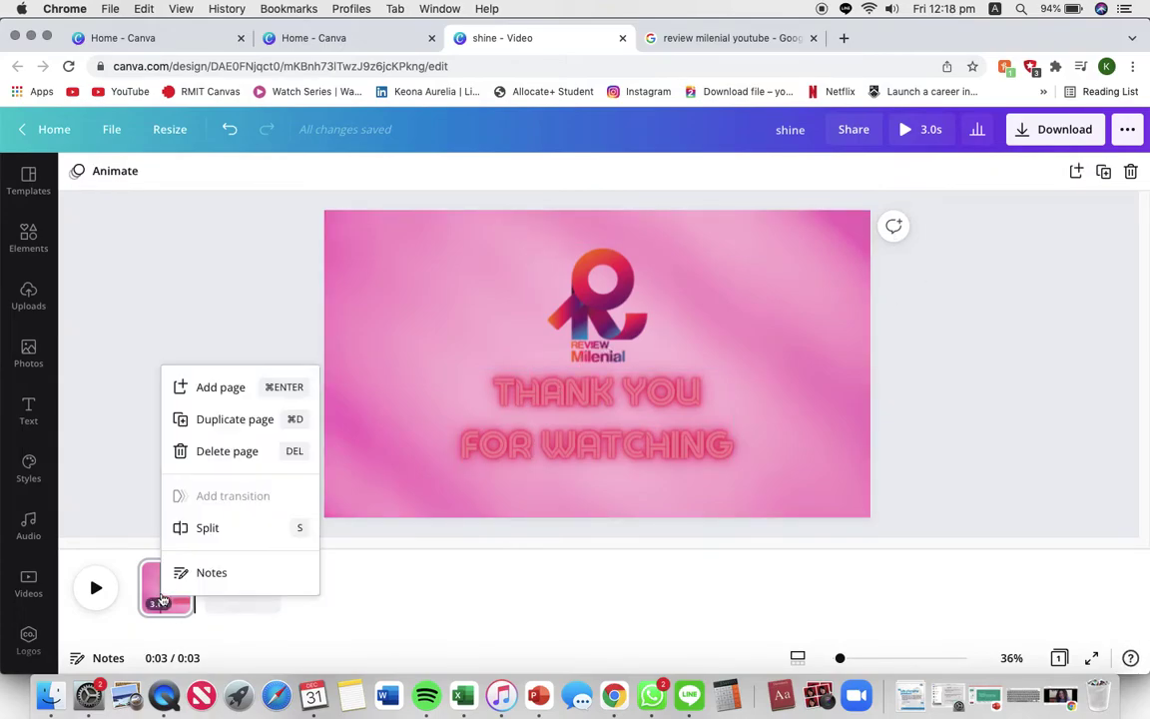
left_click(227, 419)
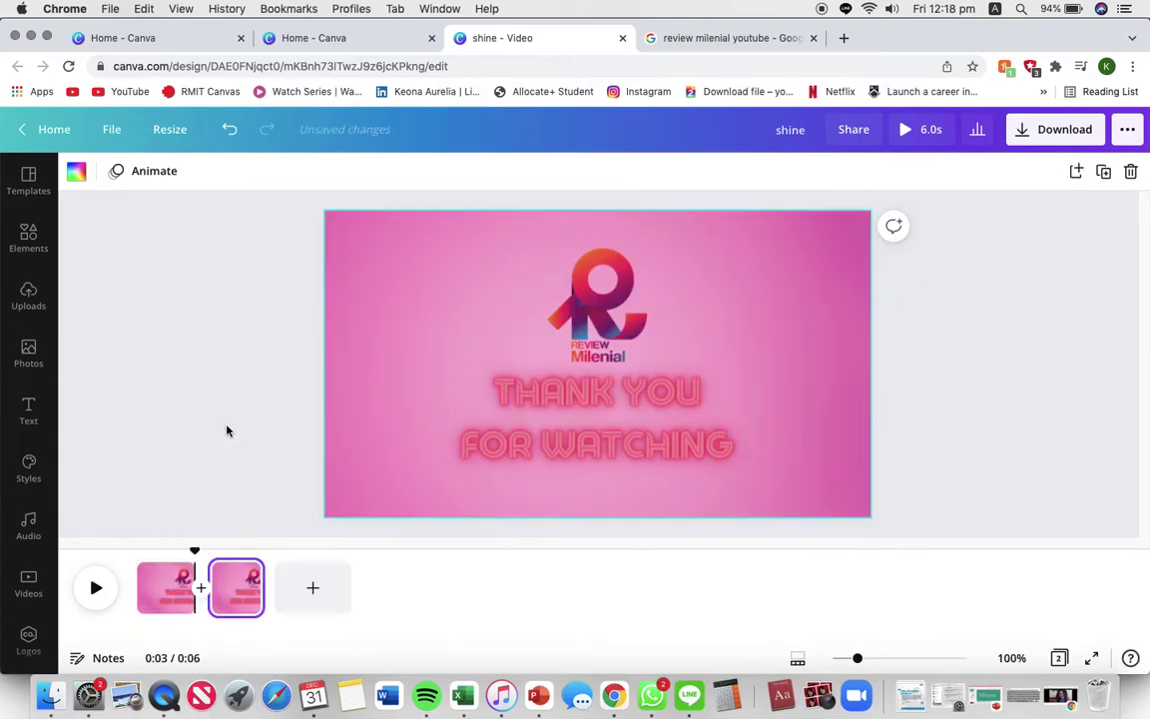
left_click(611, 361)
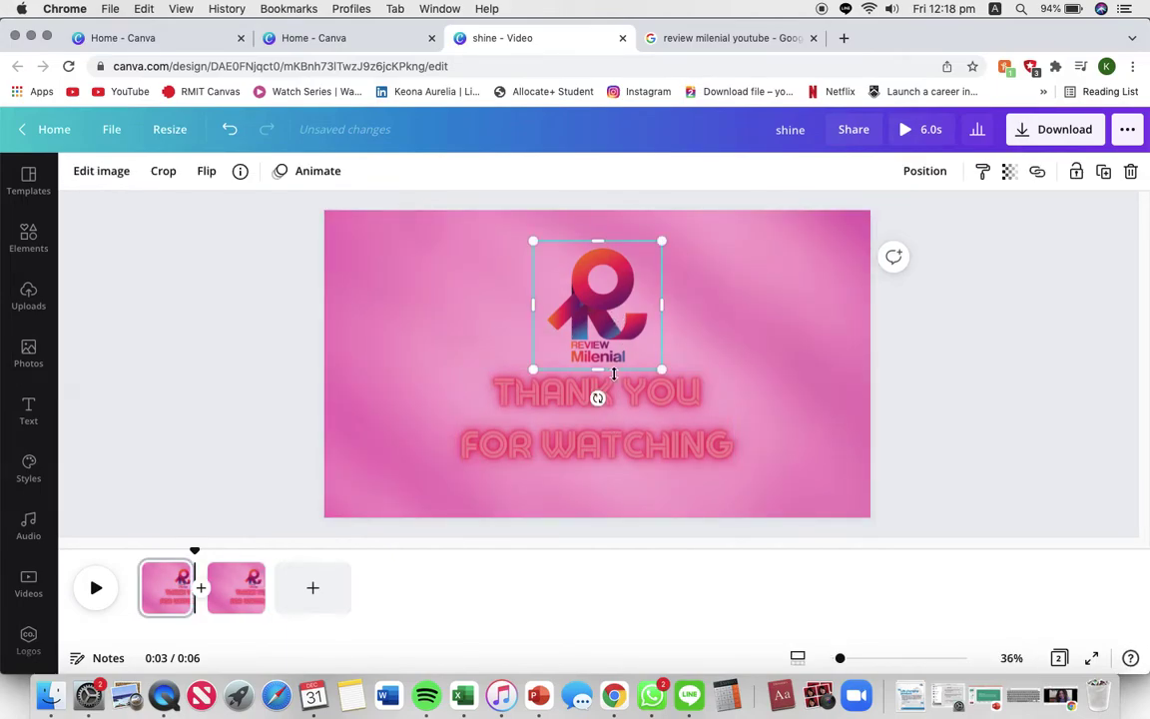
key("Delete")
Move the text block up and retype it as SUBSCRIBE
left_click_drag(618, 409, 621, 349)
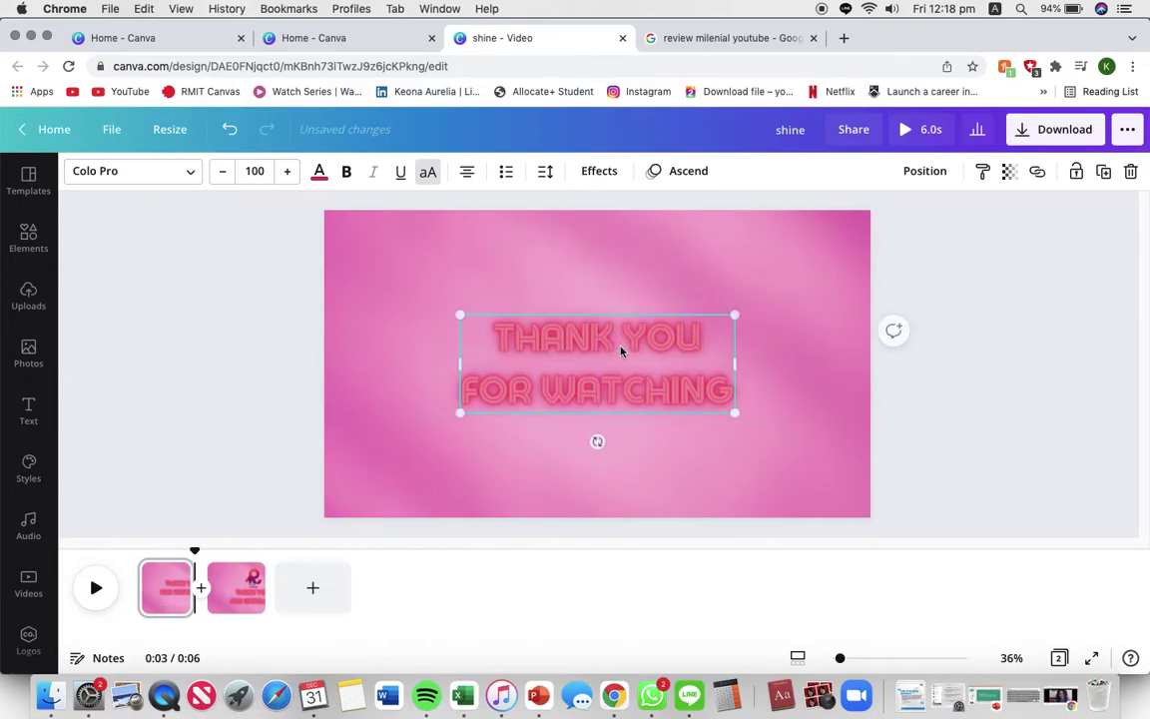
type("SUBSCRIBE")
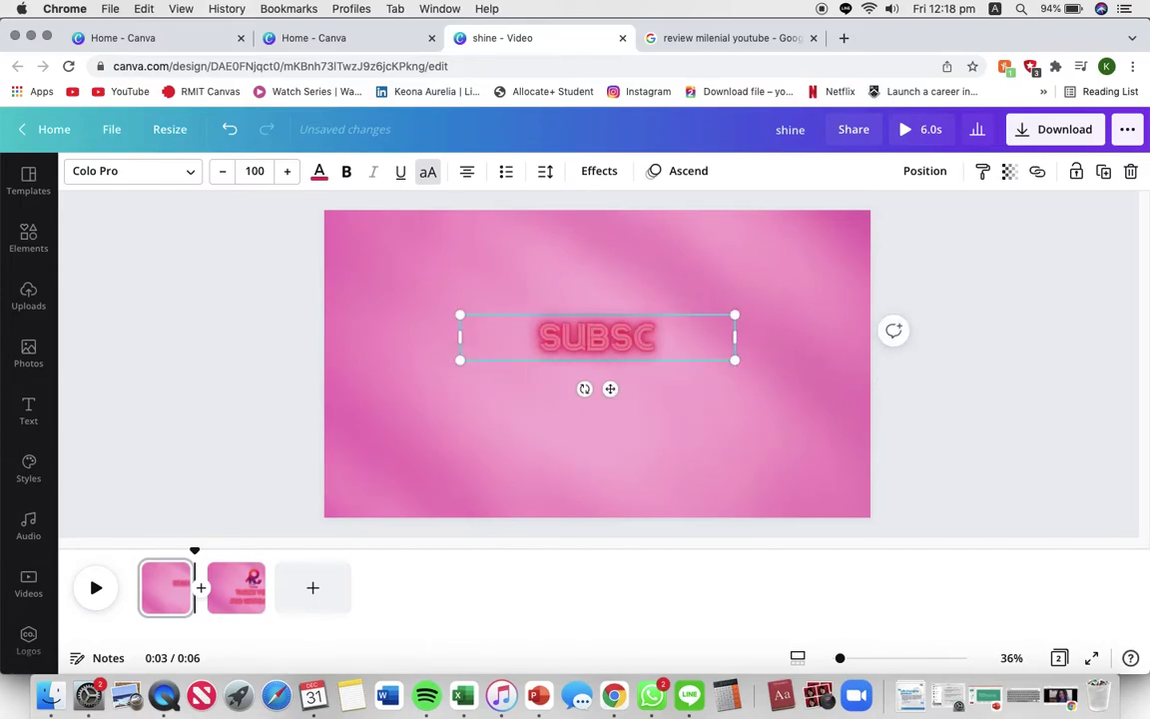
double_click(653, 337)
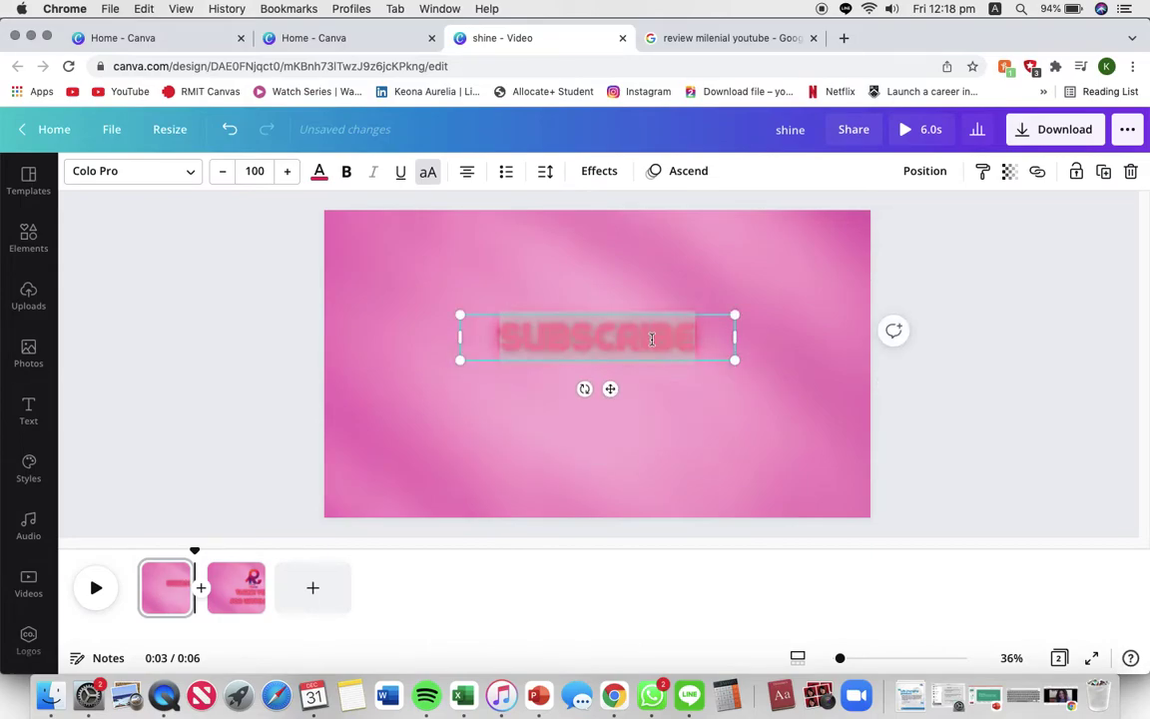
Link SUBSCRIBE to the YouTube channel's videos page and centre it on the page
left_click(1040, 175)
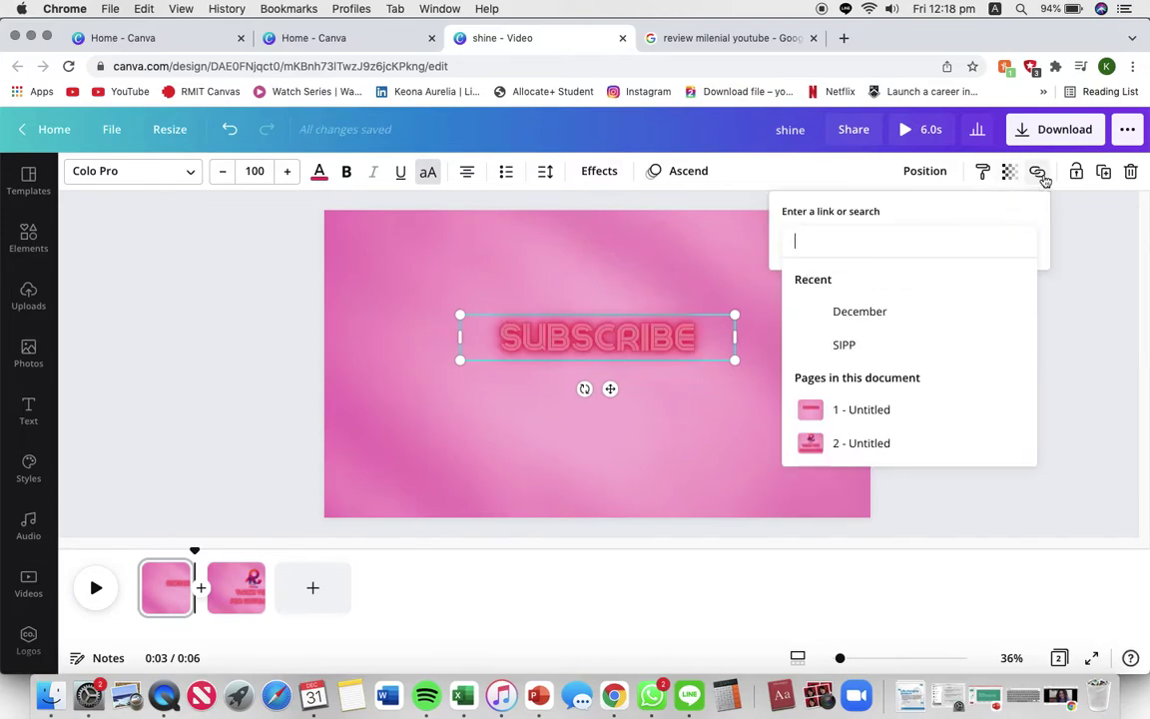
type("https://www.youtube.com/channel/UCX6PO0jqT3FX86-8IOpRCB0/videos")
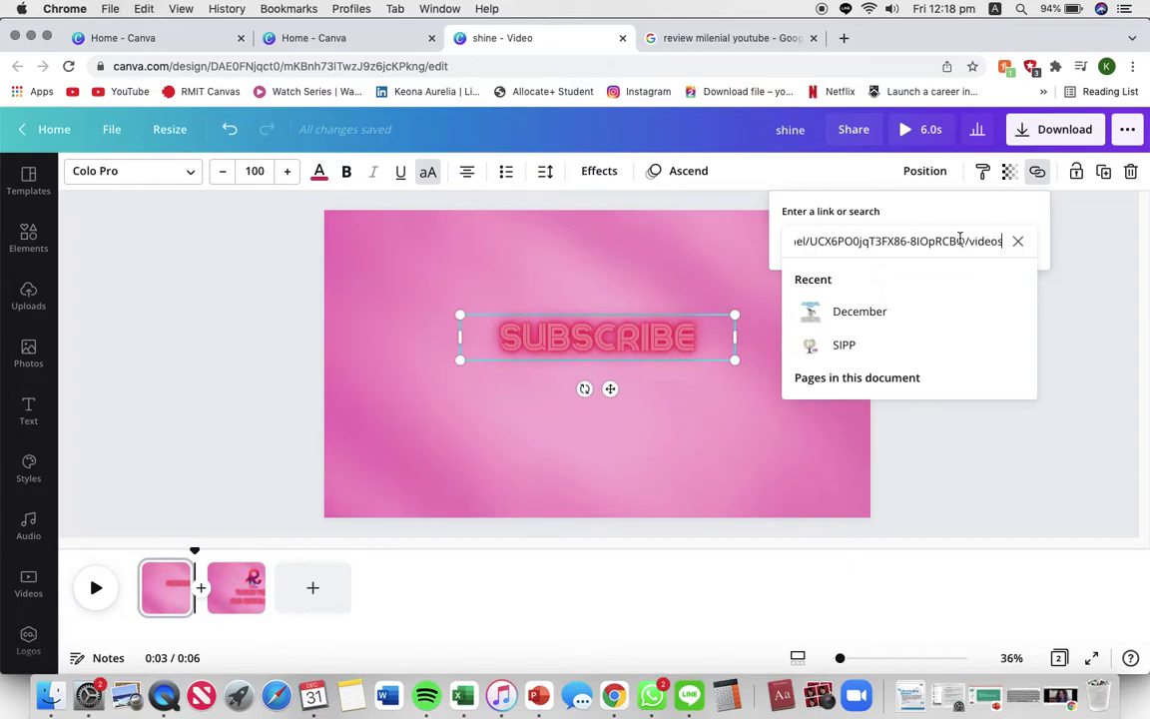
key("Return")
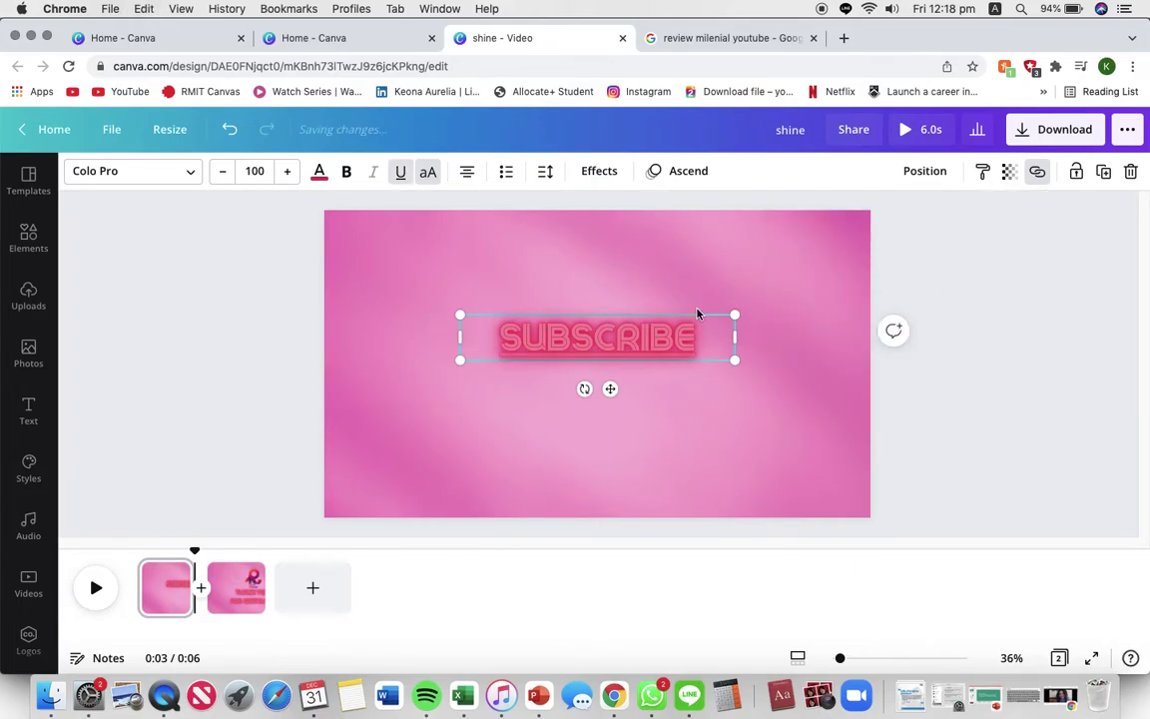
left_click_drag(654, 346, 655, 367)
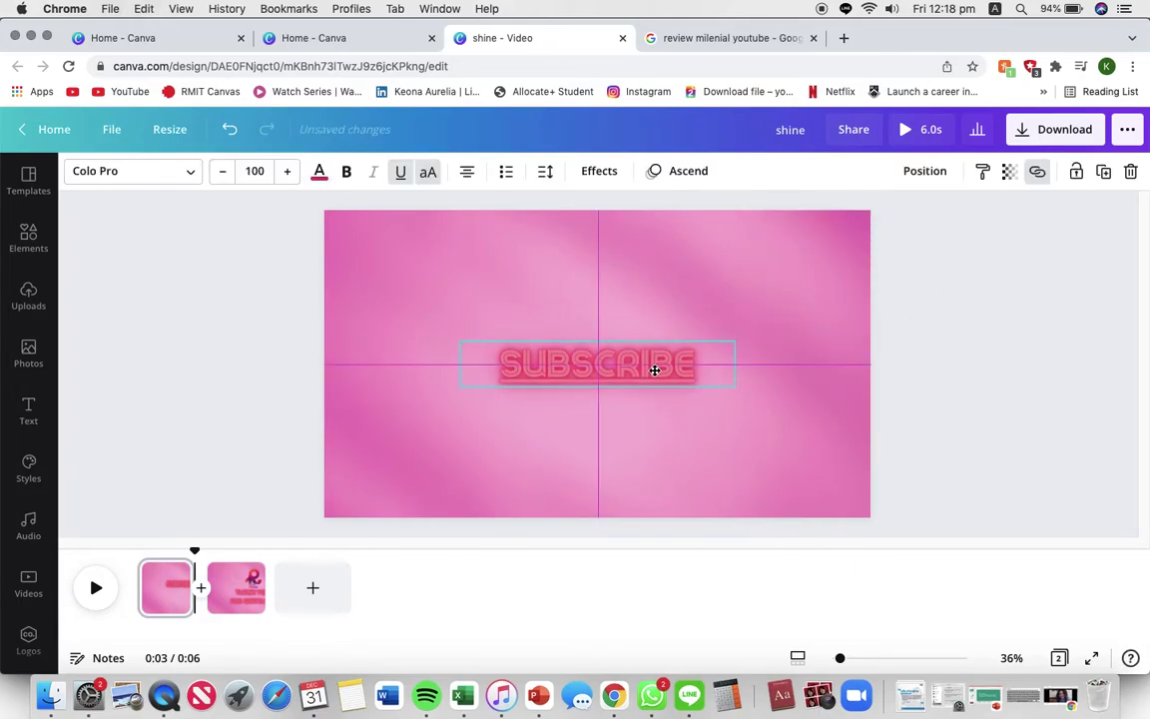
left_click(275, 448)
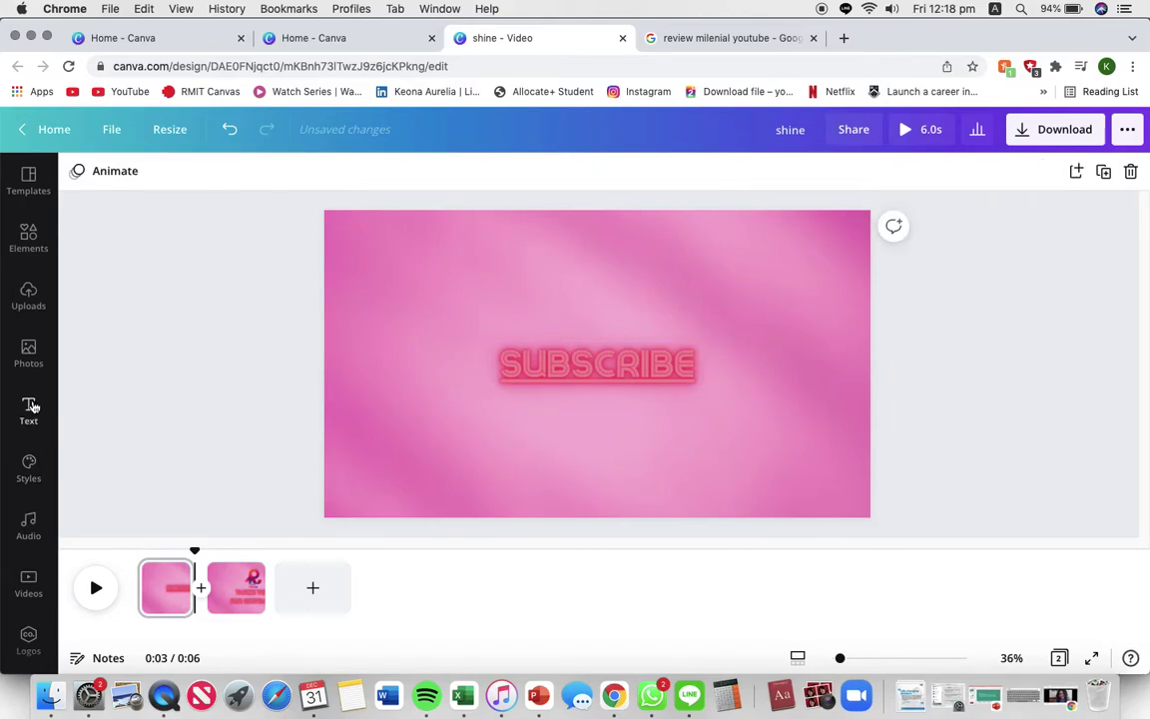
Add a DON'T FORGET TO text box above SUBSCRIBE and colour it magenta
left_click(29, 409)
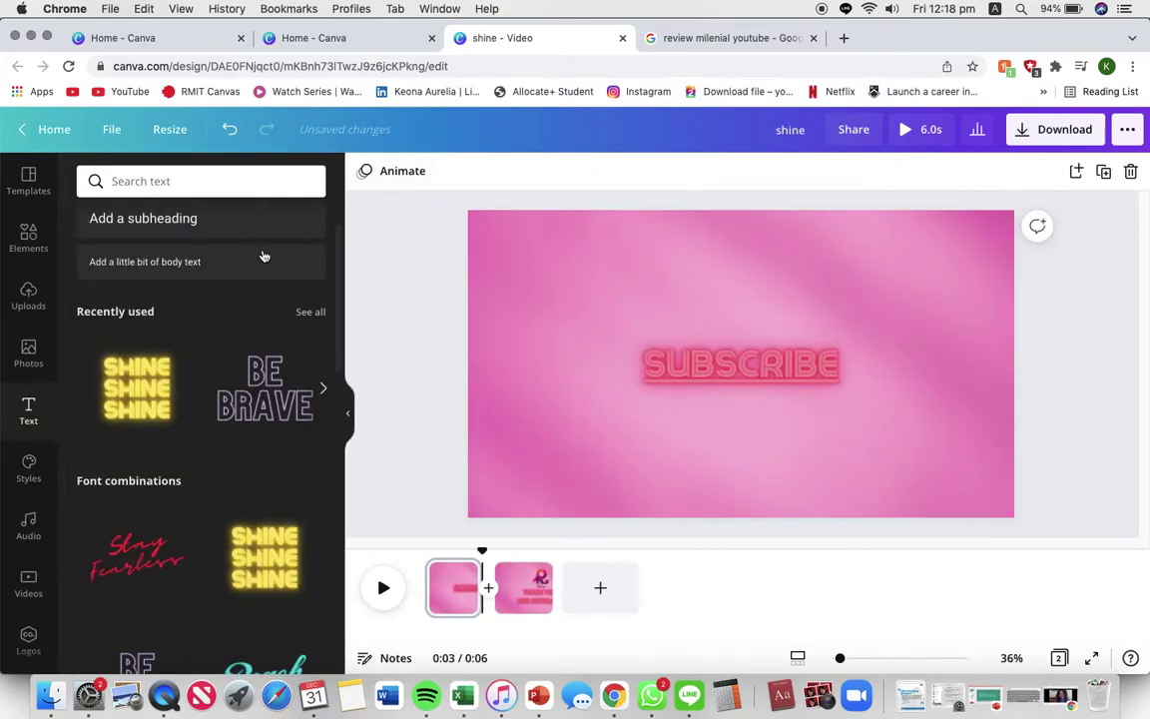
left_click_drag(170, 221, 661, 355)
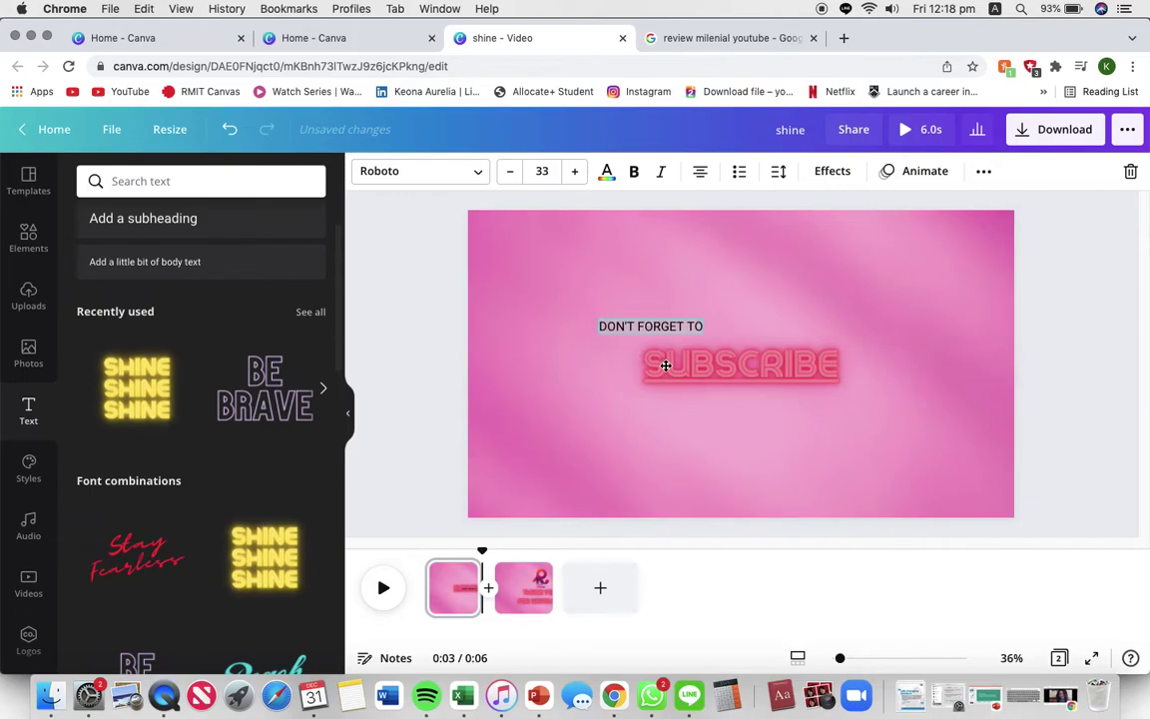
left_click(605, 170)
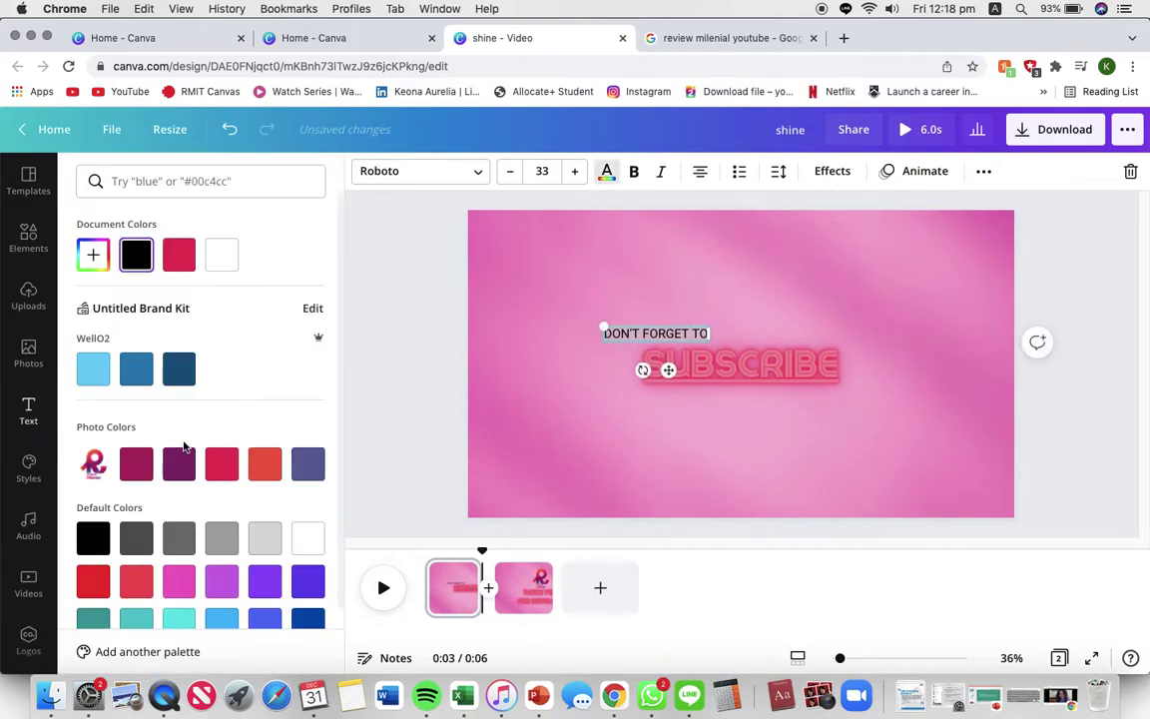
left_click(218, 467)
left_click(143, 464)
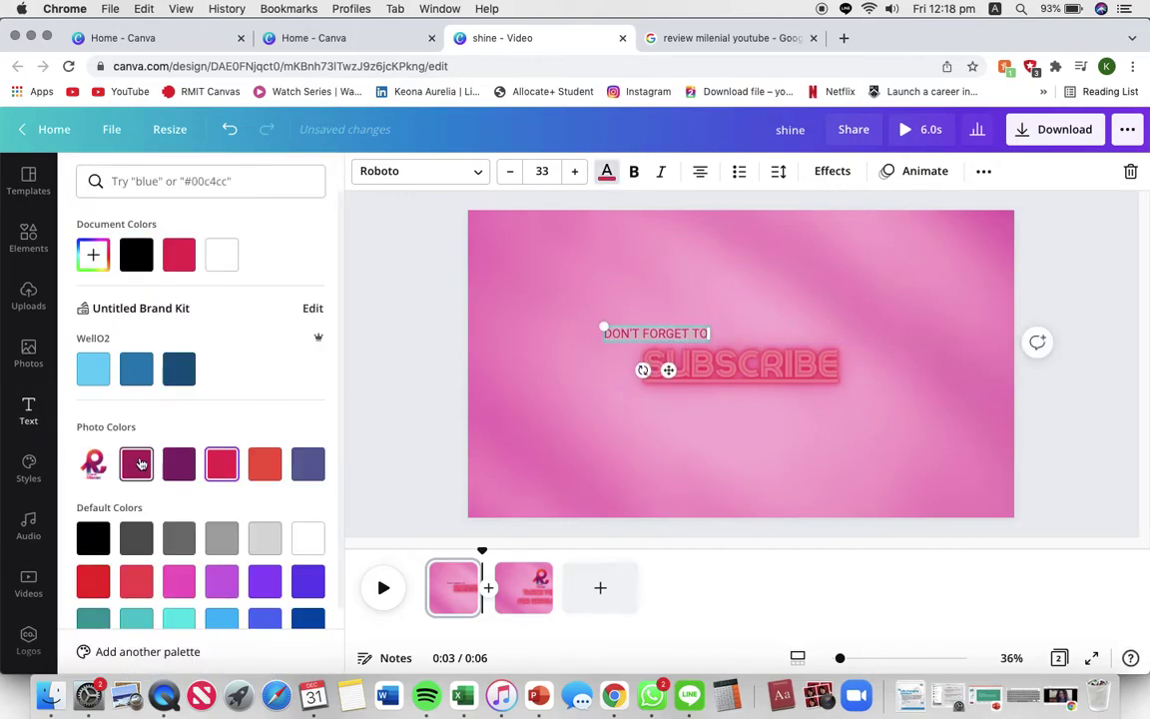
Curve DON'T FORGET TO, make it bold, and rotate it to -42° around SUBSCRIBE
left_click(831, 171)
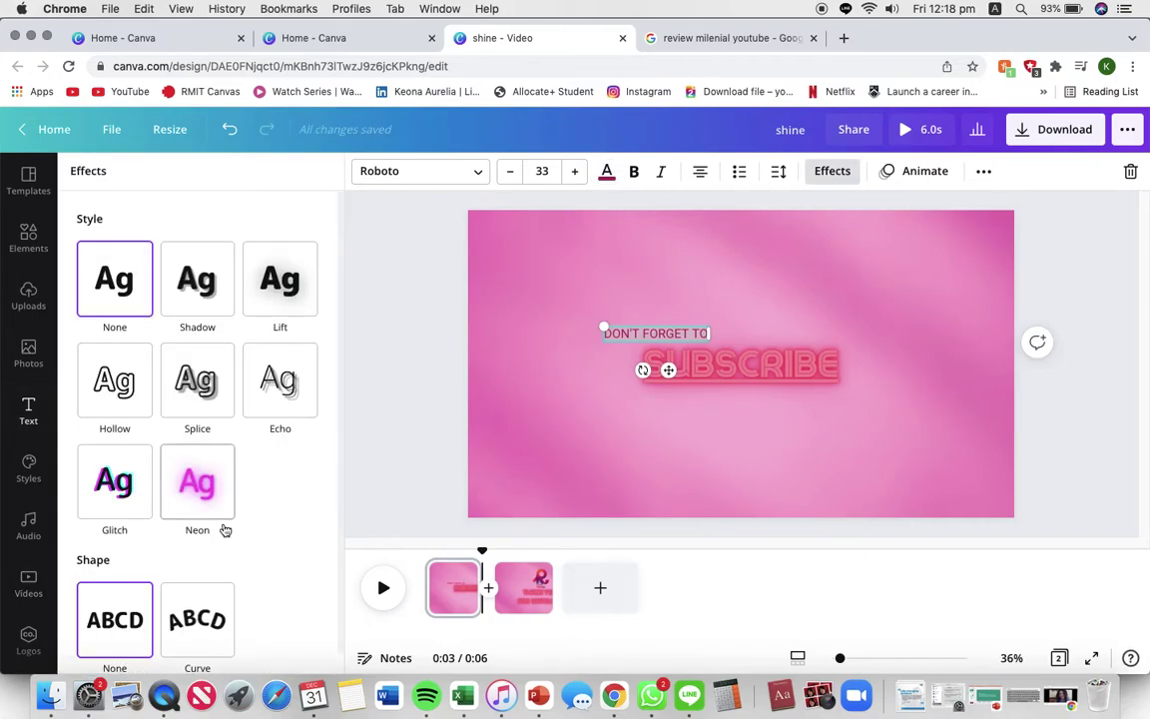
scroll(214, 549, "down", 1)
left_click(199, 574)
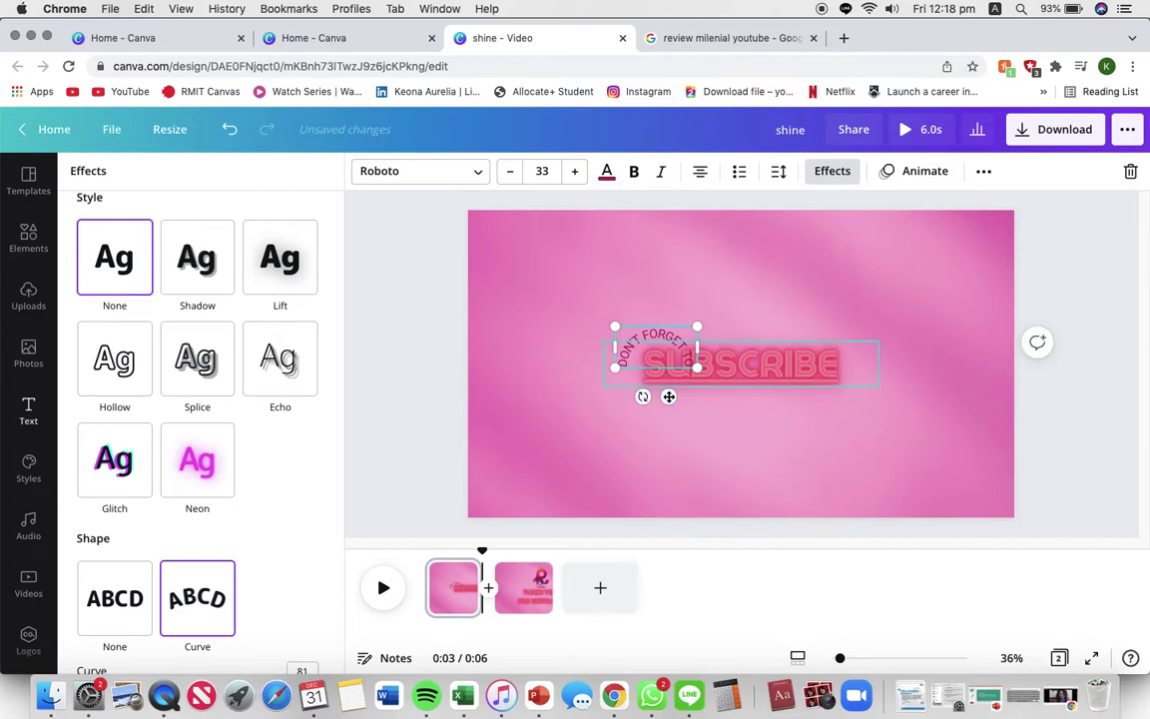
left_click_drag(666, 393, 654, 387)
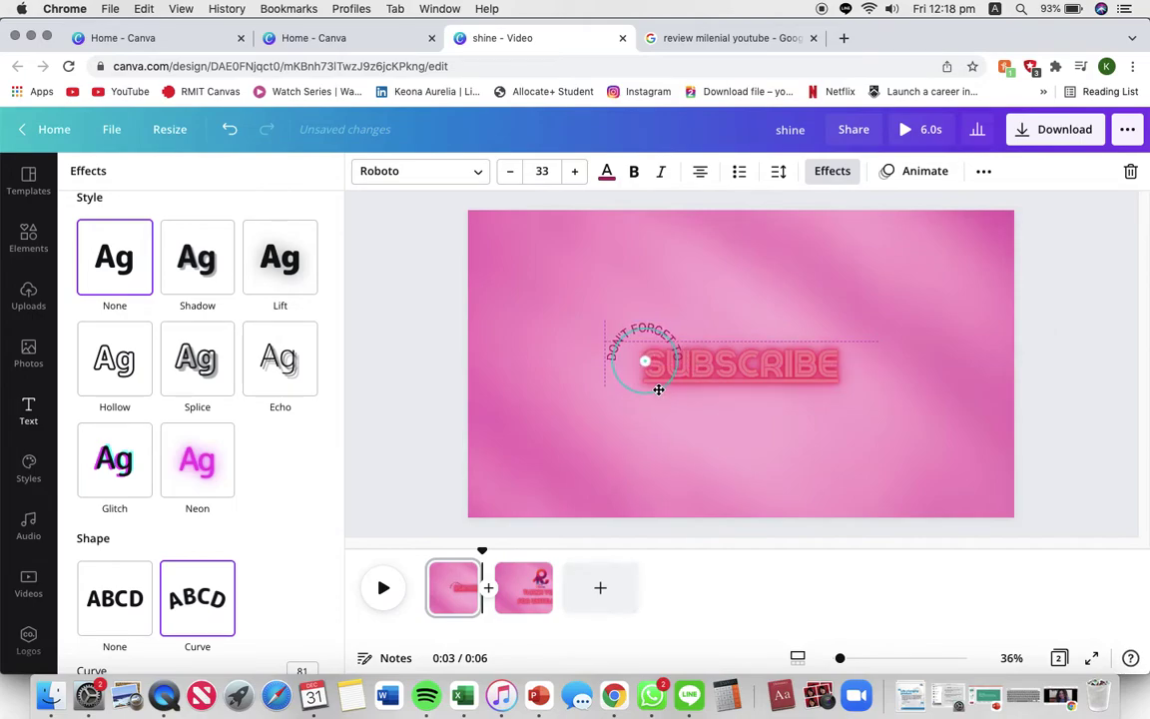
left_click(634, 173)
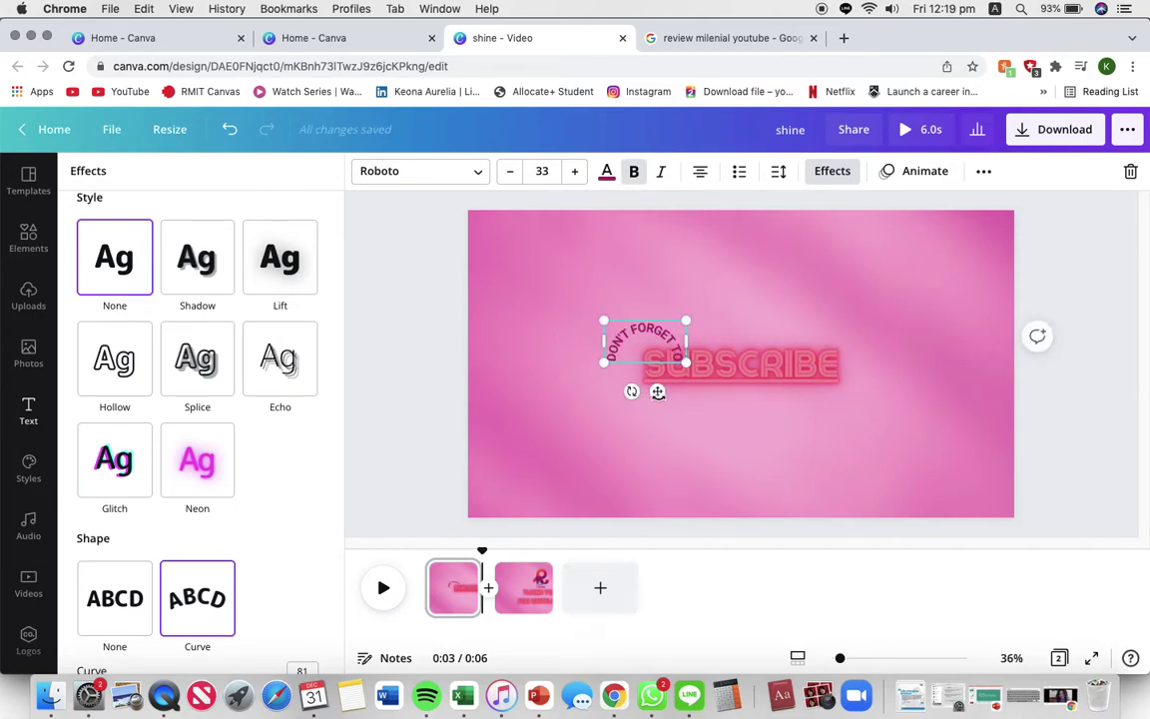
left_click_drag(630, 392, 684, 378)
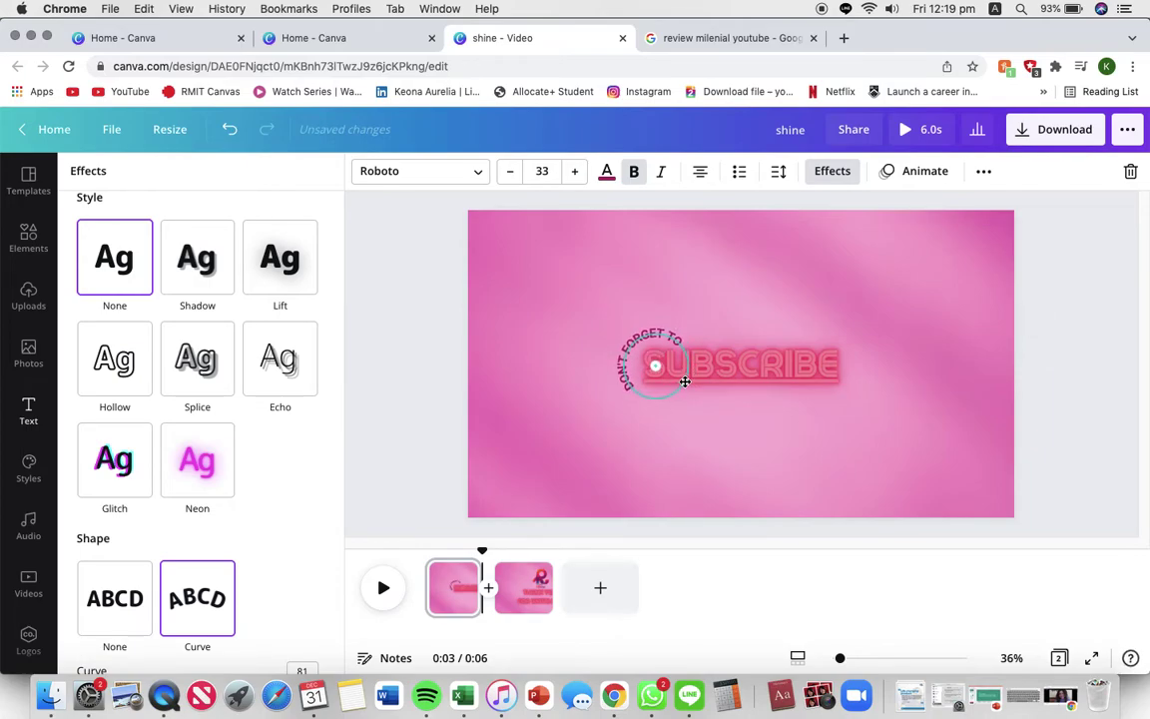
Return to the logo page and play the two-page video preview from the start
left_click(441, 454)
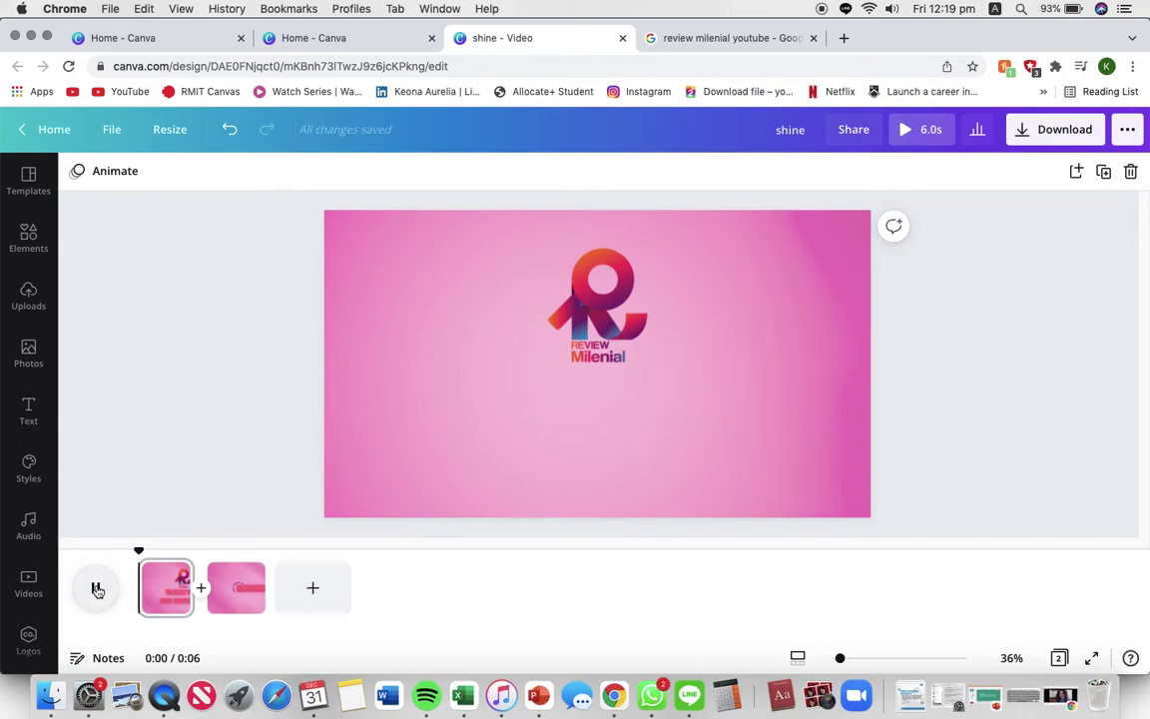
left_click(94, 588)
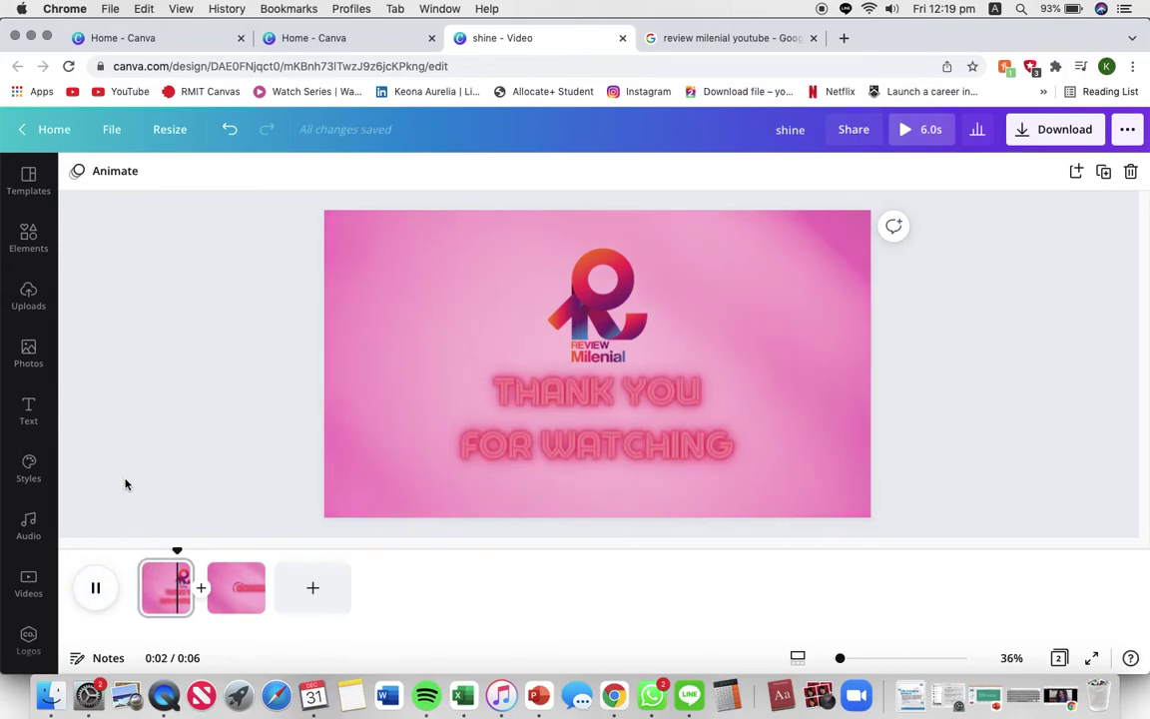